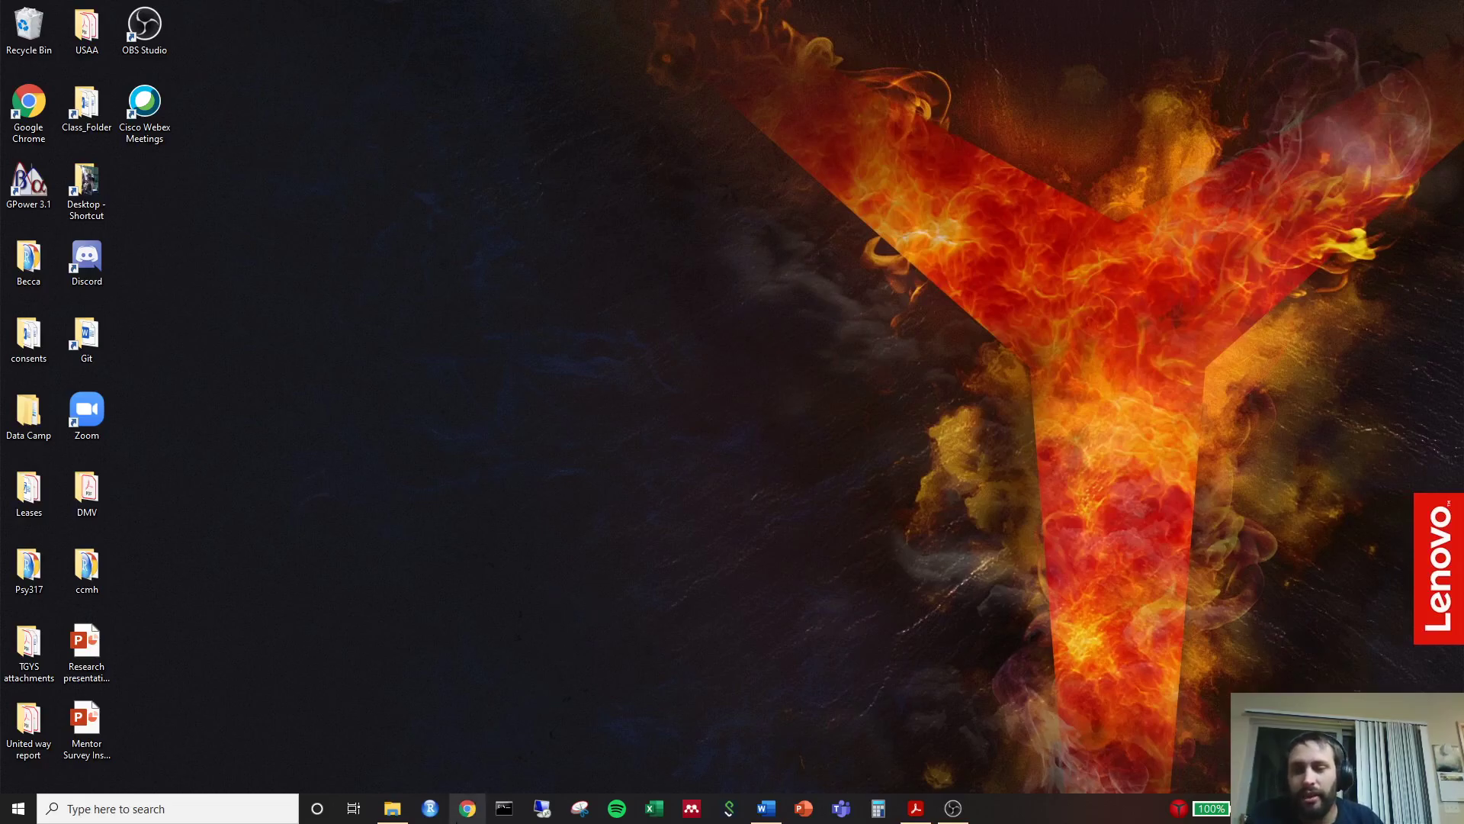
- Launch Google Chrome on a new tab showing the Google start page
{"action": "left_click", "coordinate": [468, 809]}
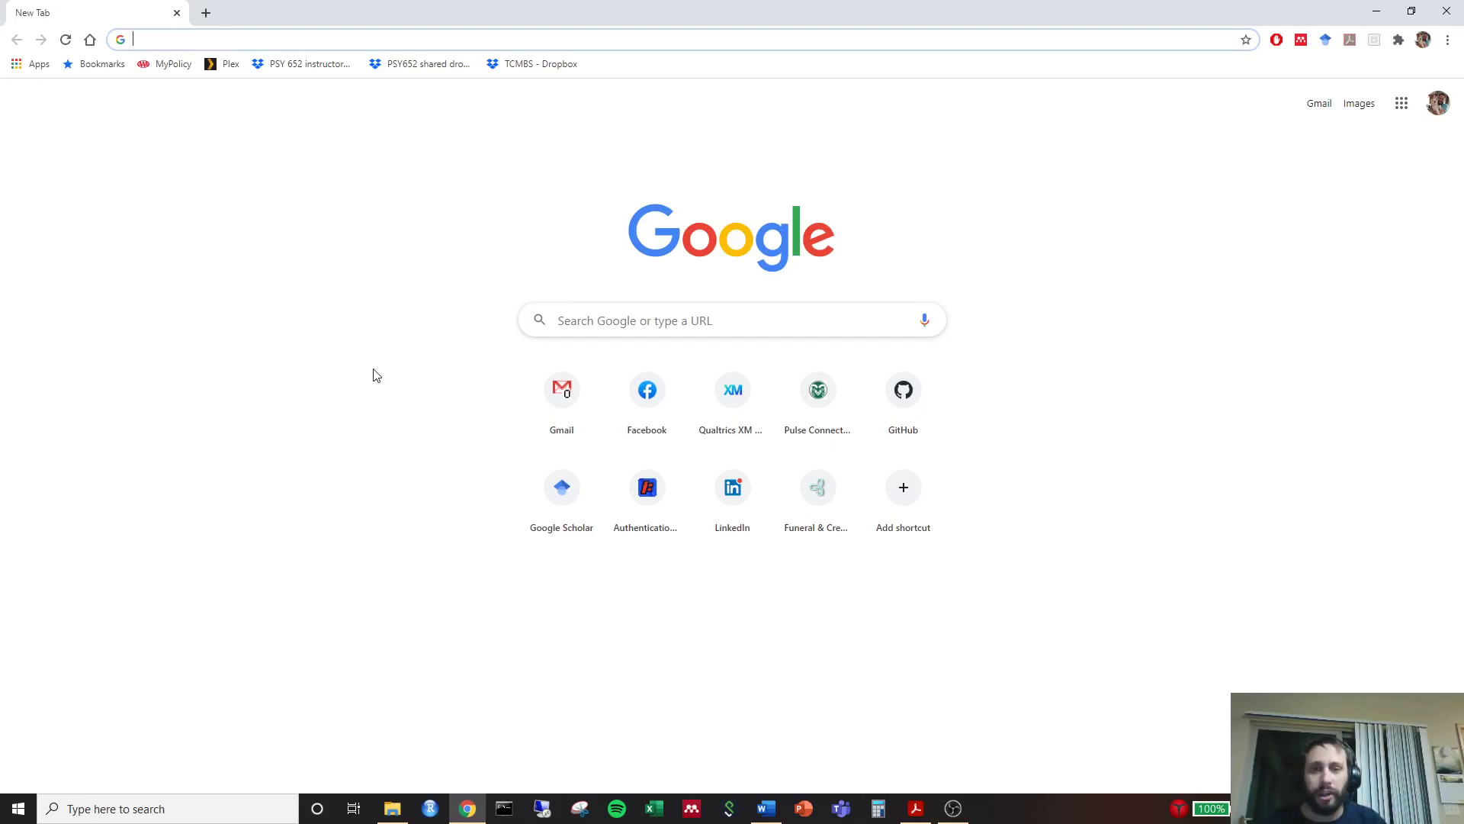
- Go to r-project.org in the Chrome address bar
{"action": "left_click", "coordinate": [347, 42]}
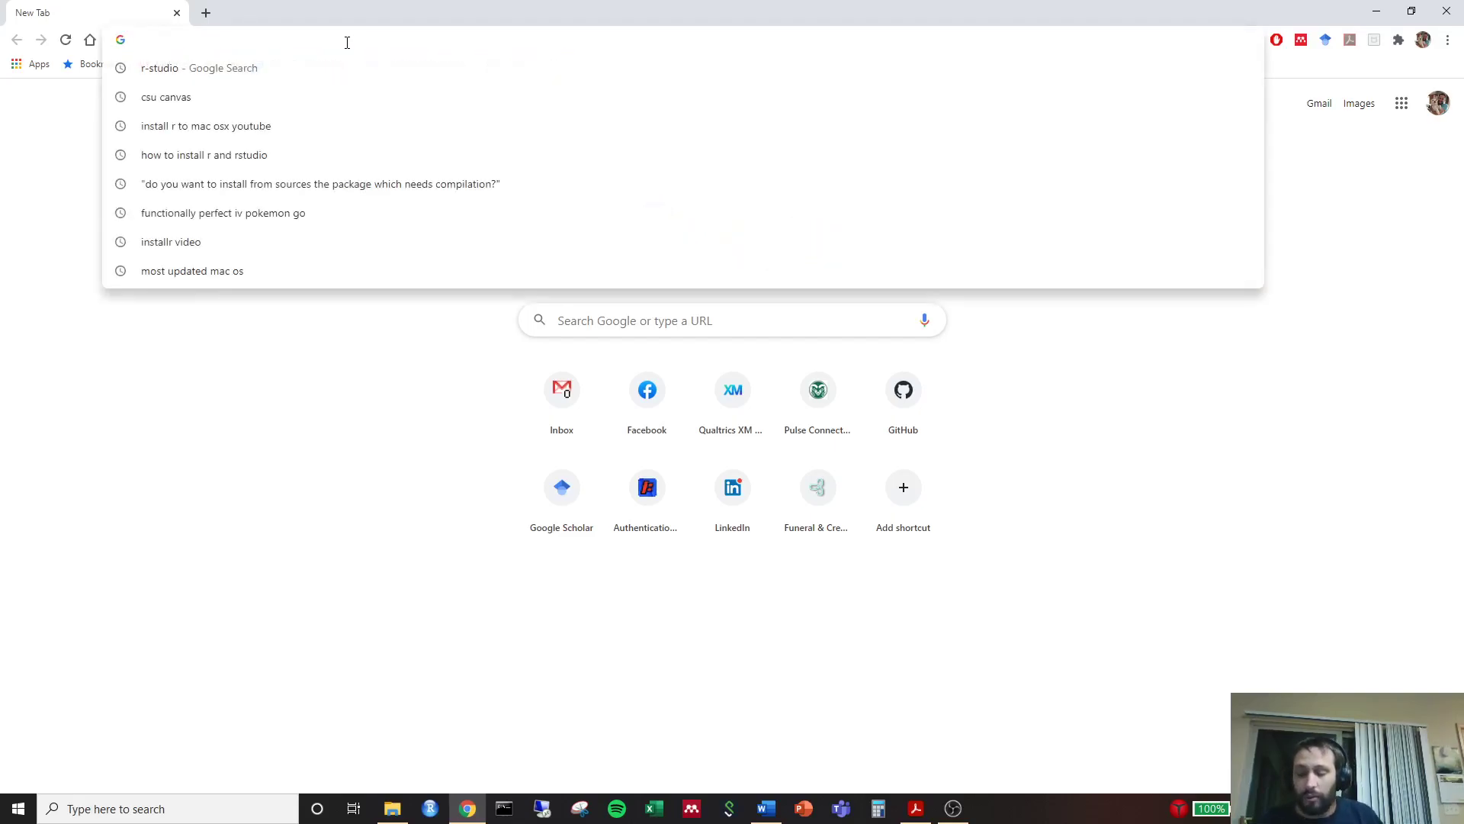
{"action": "type", "text": "r-pro"}
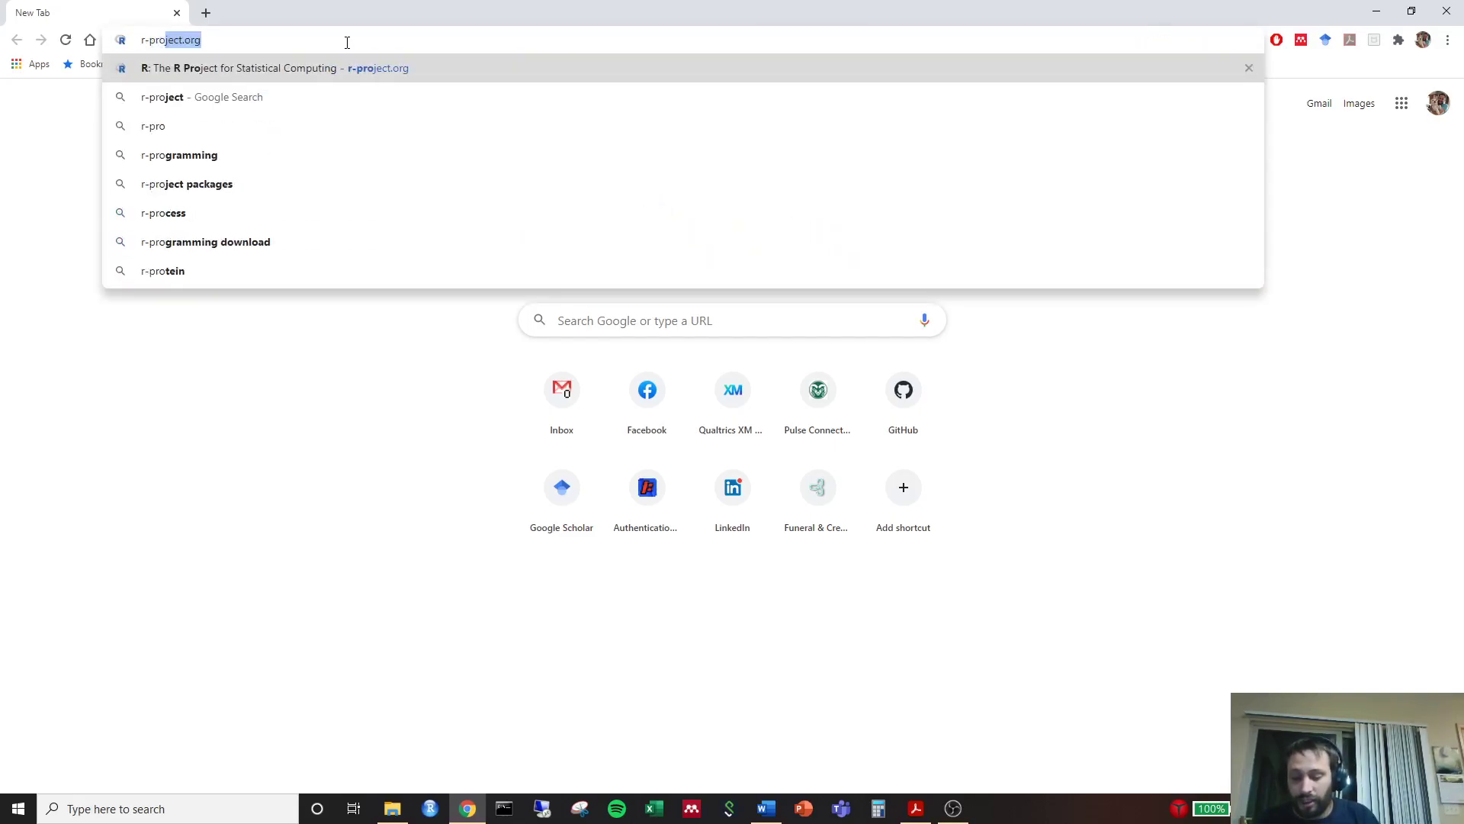
{"action": "type", "text": "ject.org"}
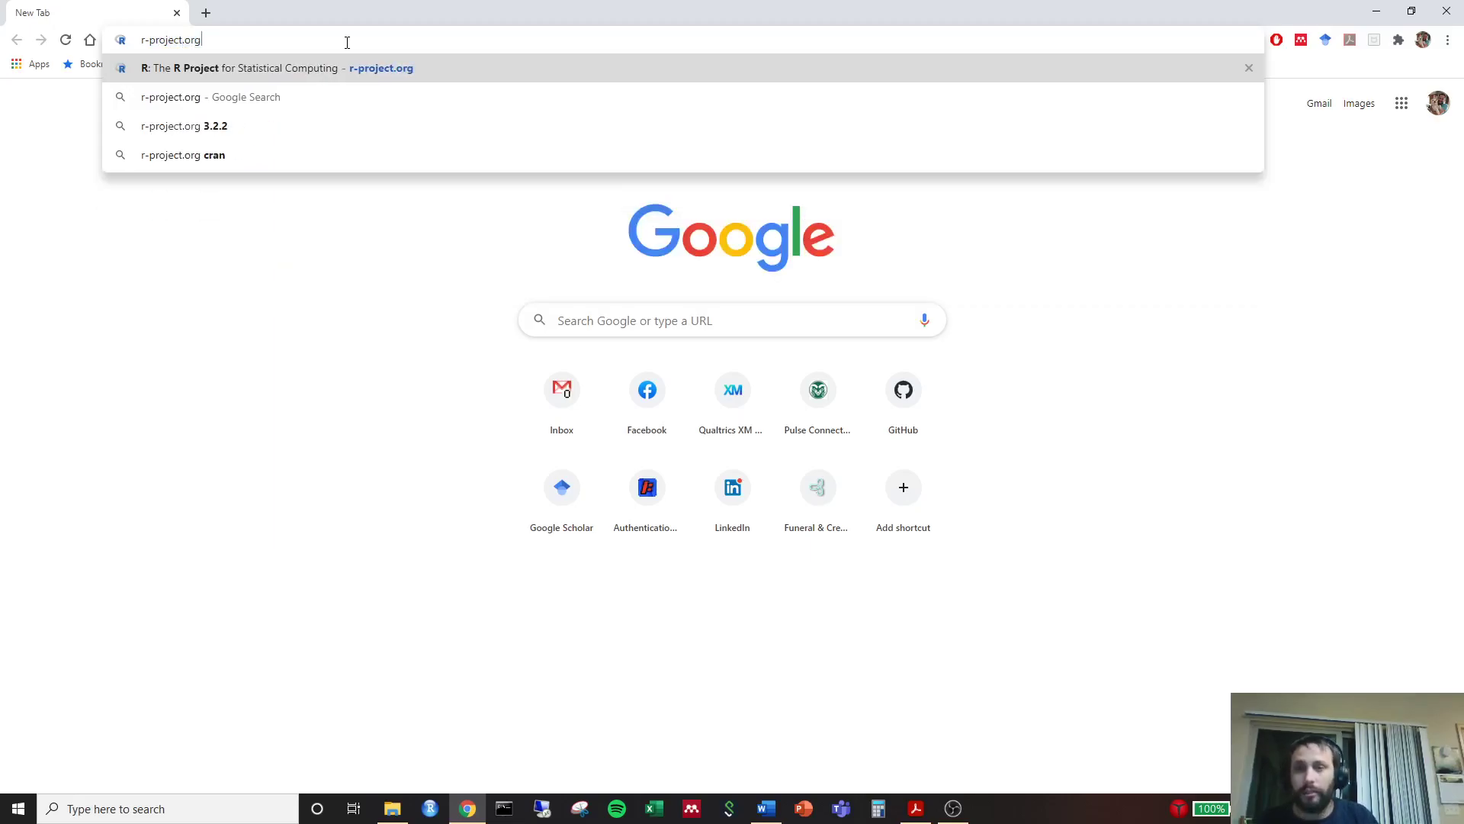
{"action": "key", "text": "Return"}
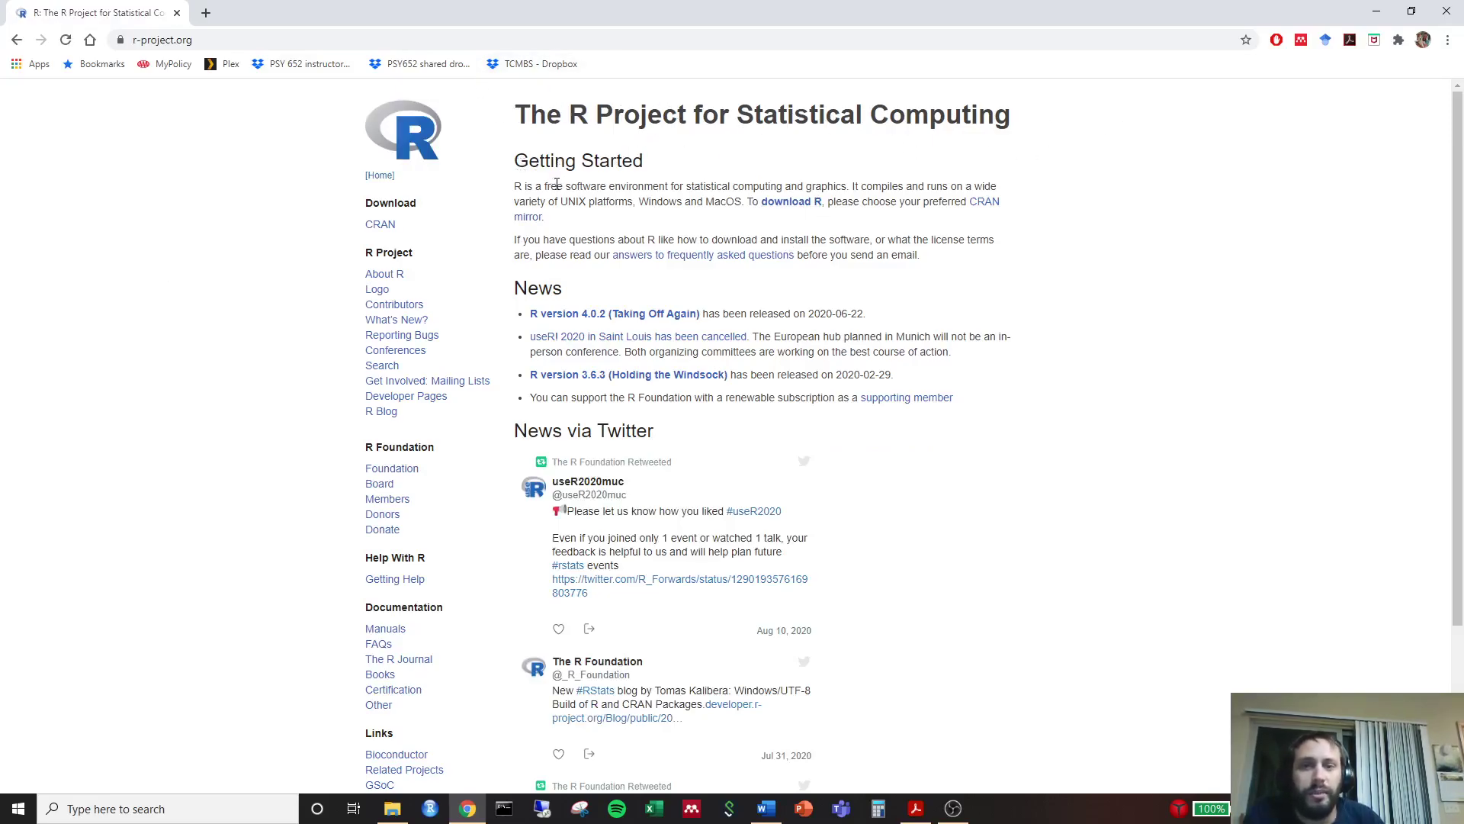
- Follow the 'download R' link and scroll the CRAN Mirrors page to the USA mirrors
{"action": "left_click", "coordinate": [786, 203]}
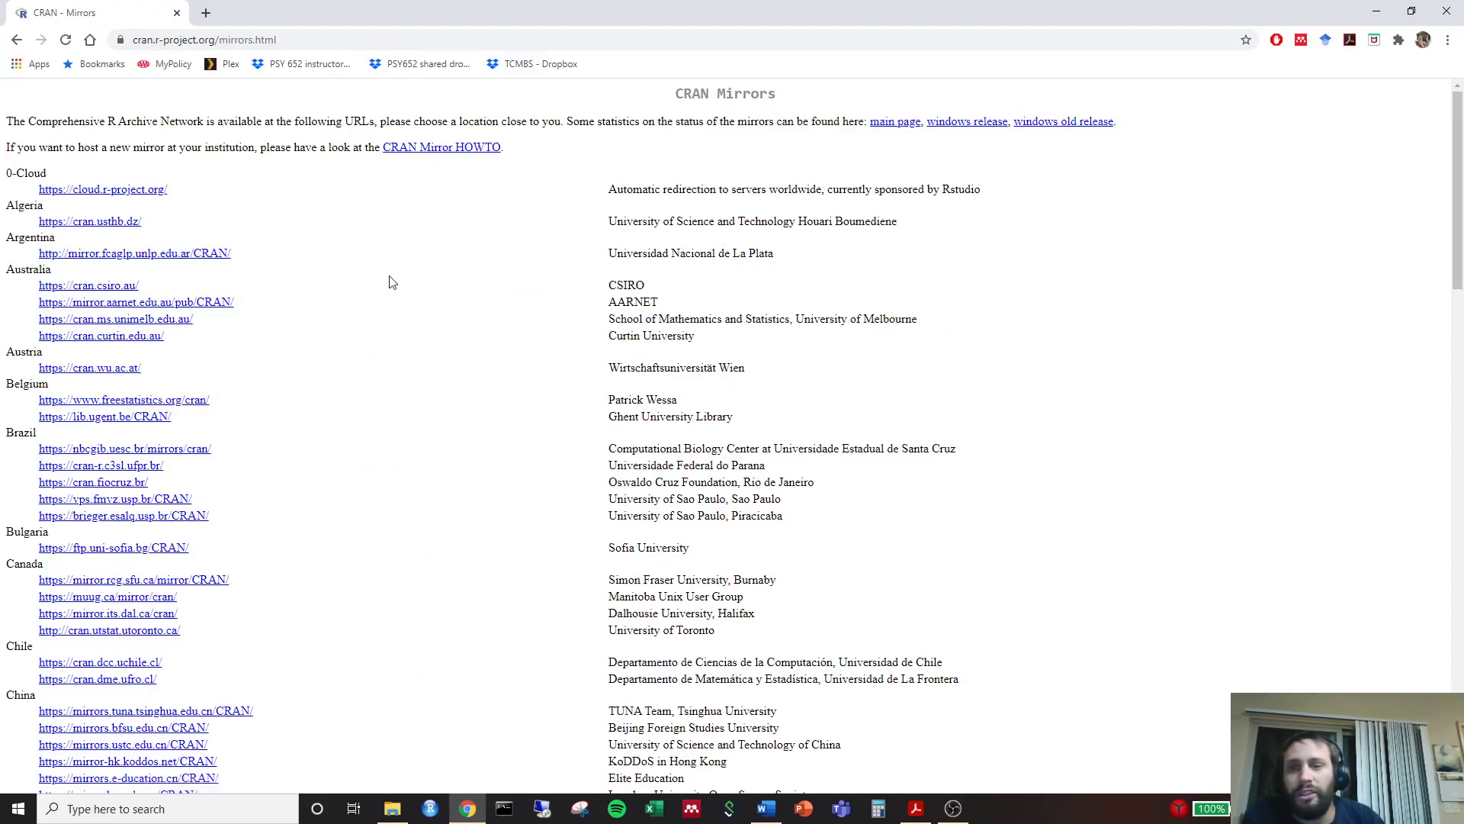
{"action": "scroll", "coordinate": [389, 282], "scroll_direction": "down", "scroll_amount": 20}
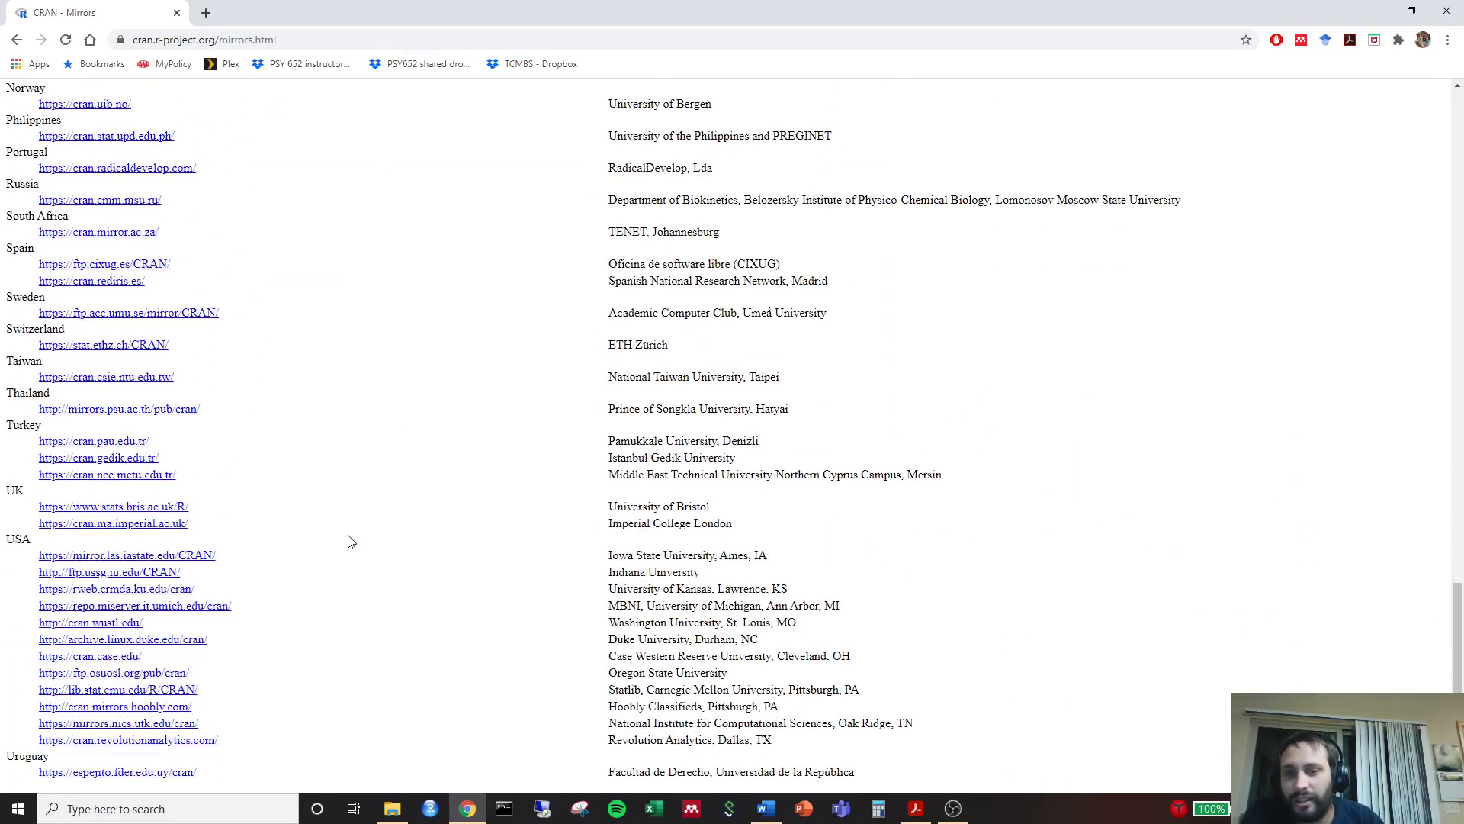
{"action": "left_click_drag", "start_coordinate": [2, 543], "coordinate": [52, 549]}
{"action": "left_click", "coordinate": [320, 557]}
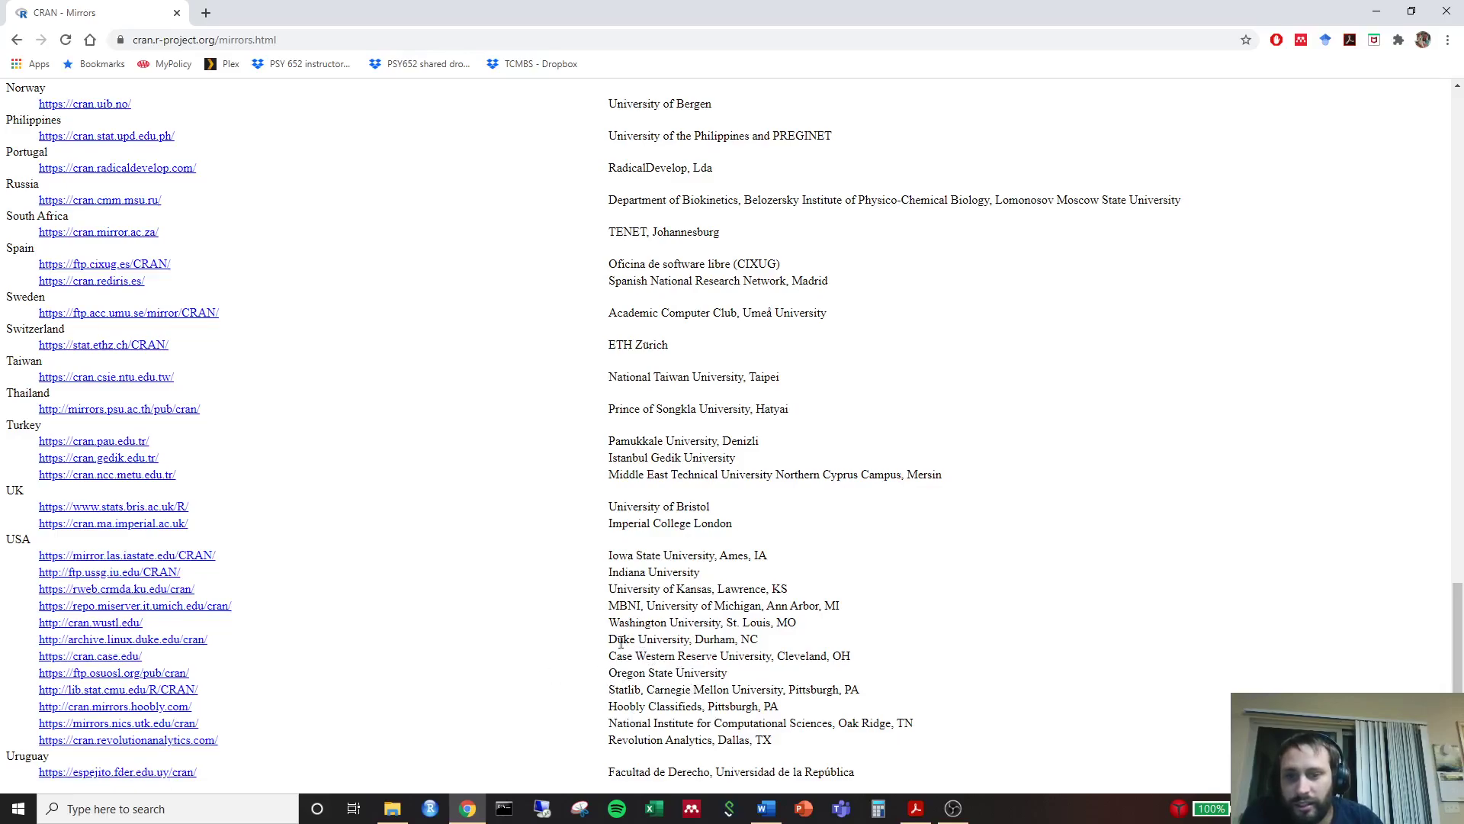
- From the Duke University mirror, go to Download R for Windows, then the base R-4.0.2 page
{"action": "left_click", "coordinate": [131, 641]}
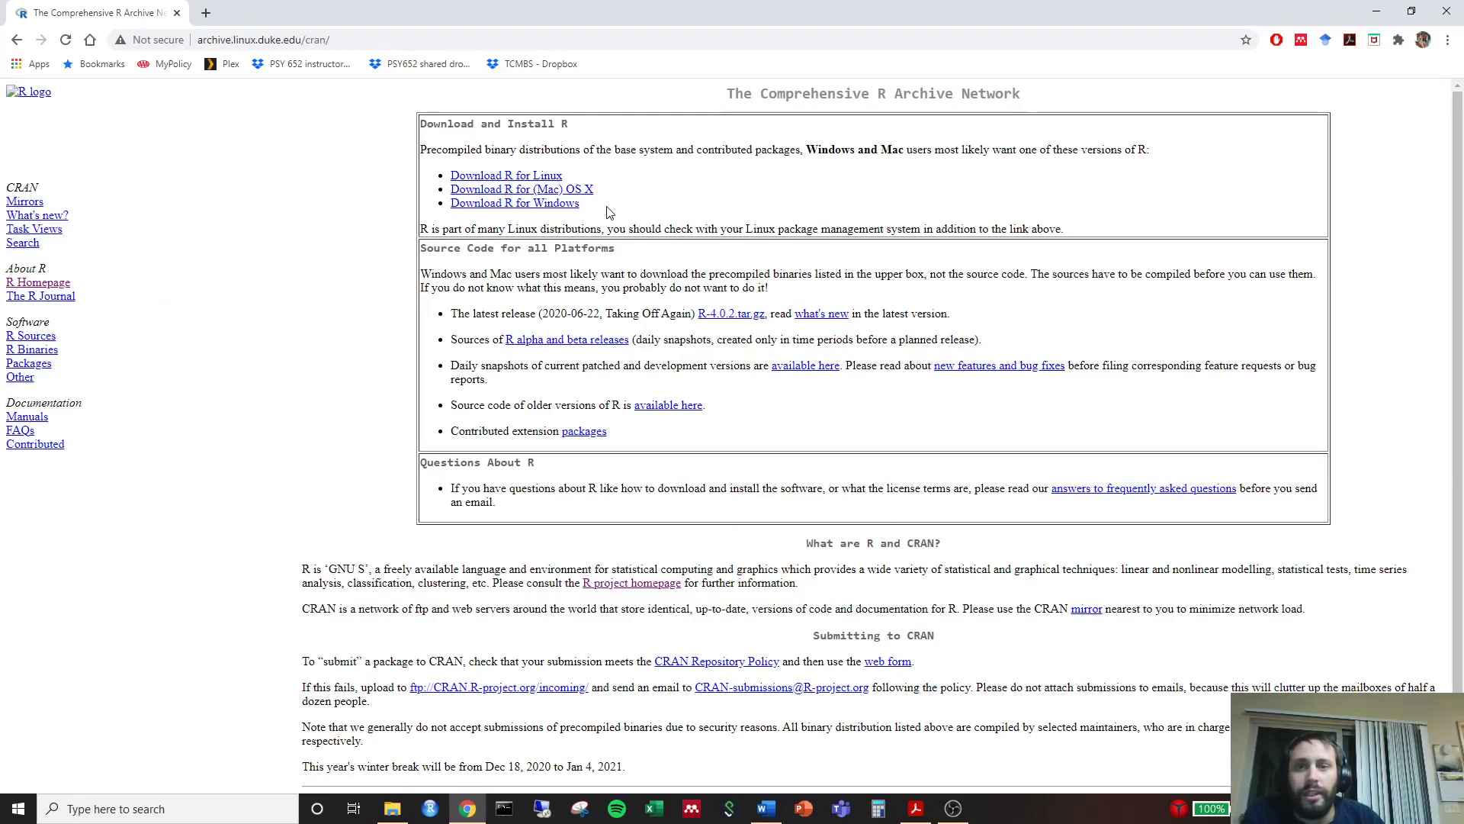
{"action": "left_click_drag", "start_coordinate": [595, 207], "coordinate": [434, 207]}
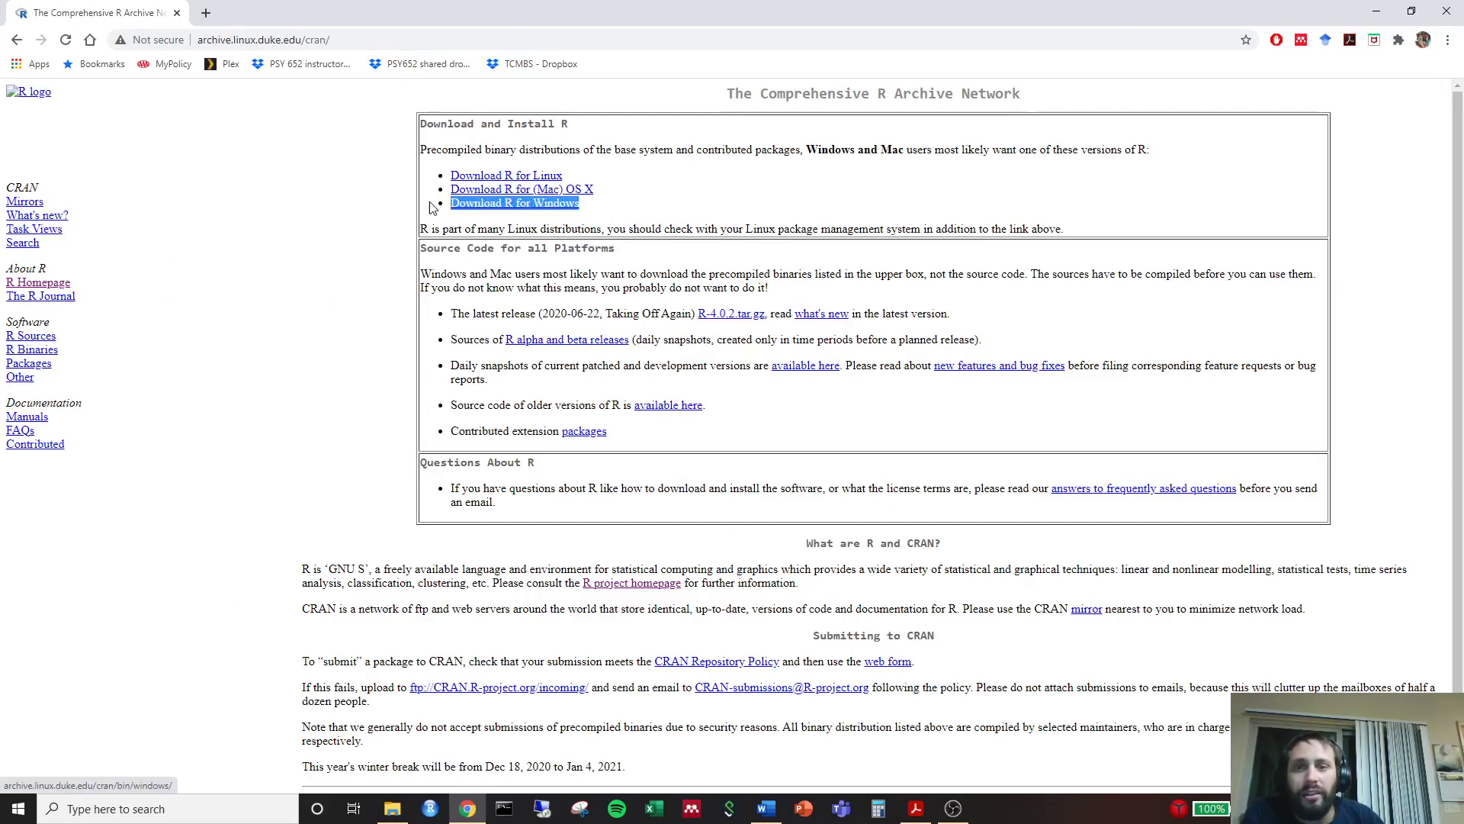
{"action": "left_click", "coordinate": [658, 209]}
{"action": "left_click", "coordinate": [547, 206]}
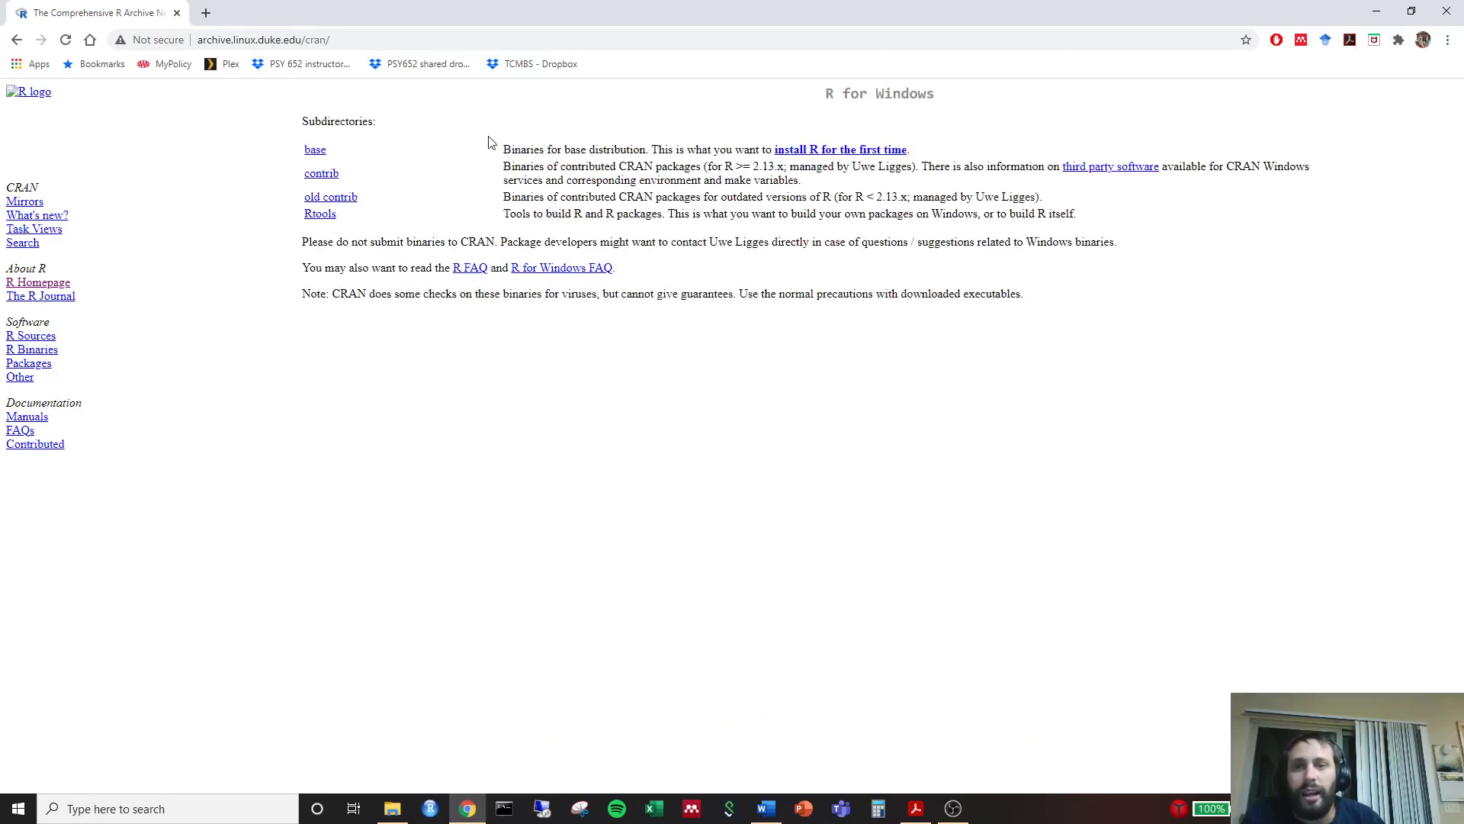
{"action": "left_click", "coordinate": [859, 153]}
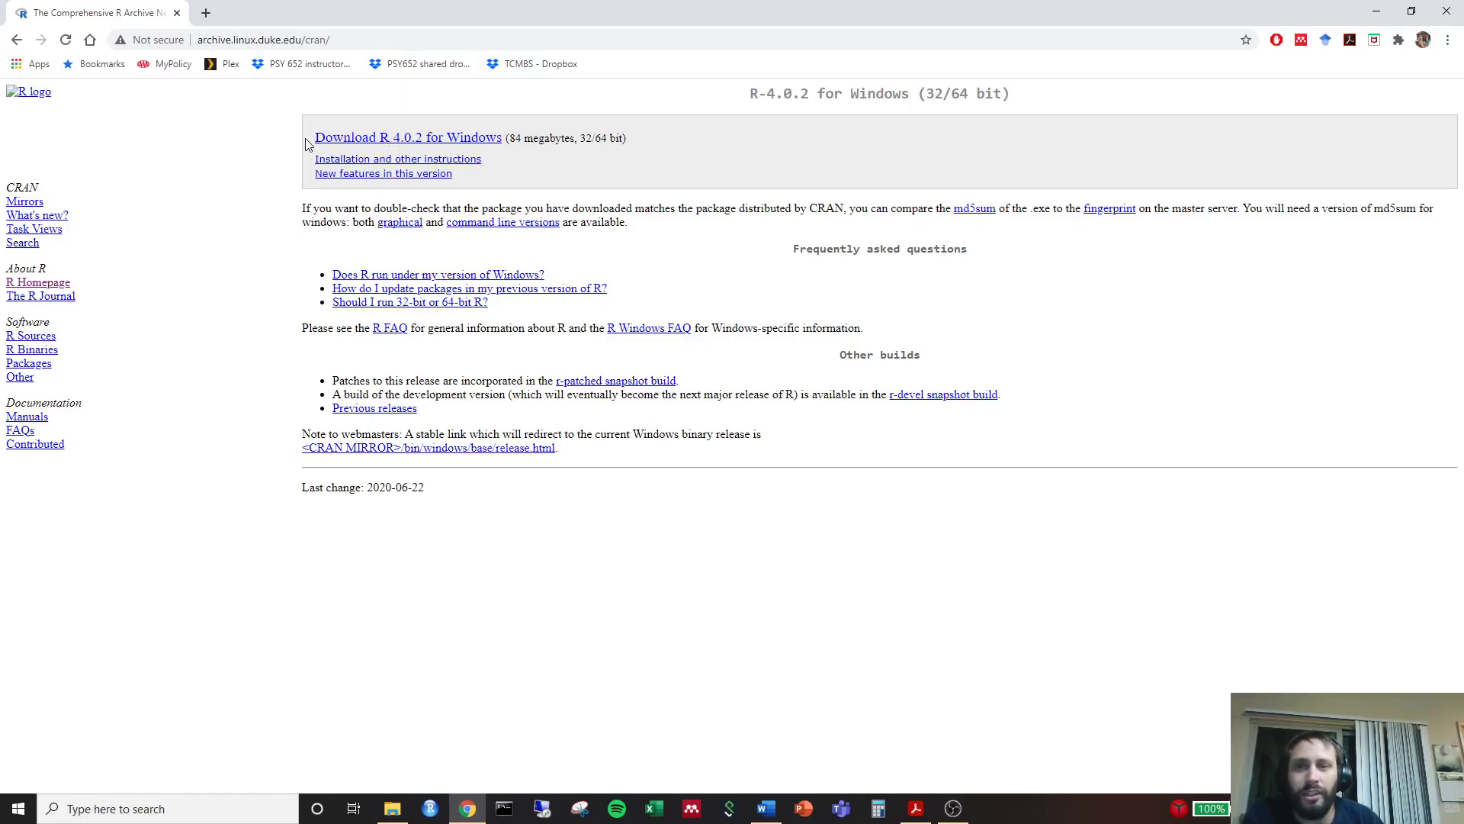
{"action": "left_click_drag", "start_coordinate": [305, 139], "coordinate": [485, 144]}
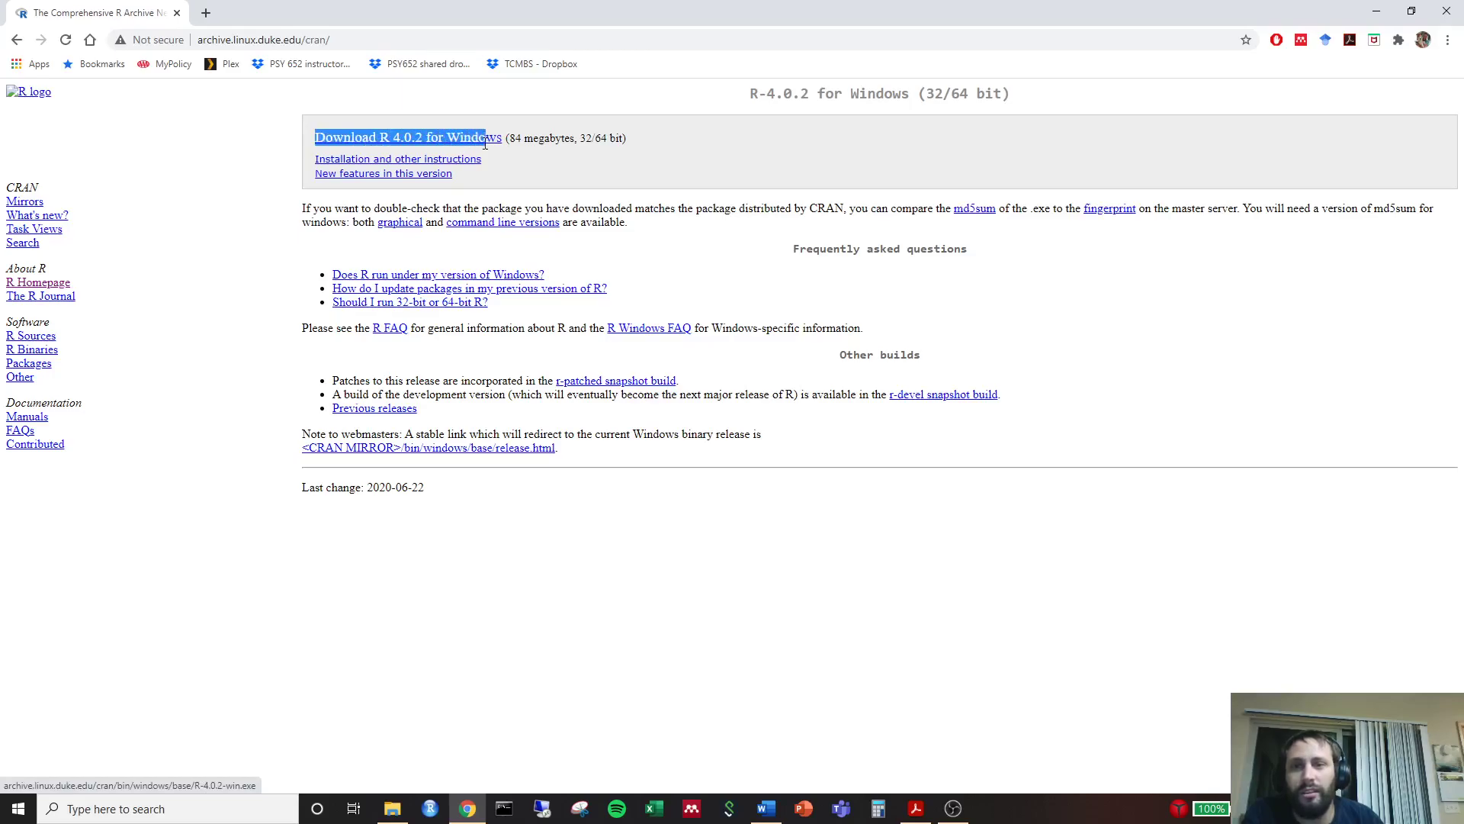
{"action": "left_click", "coordinate": [682, 156]}
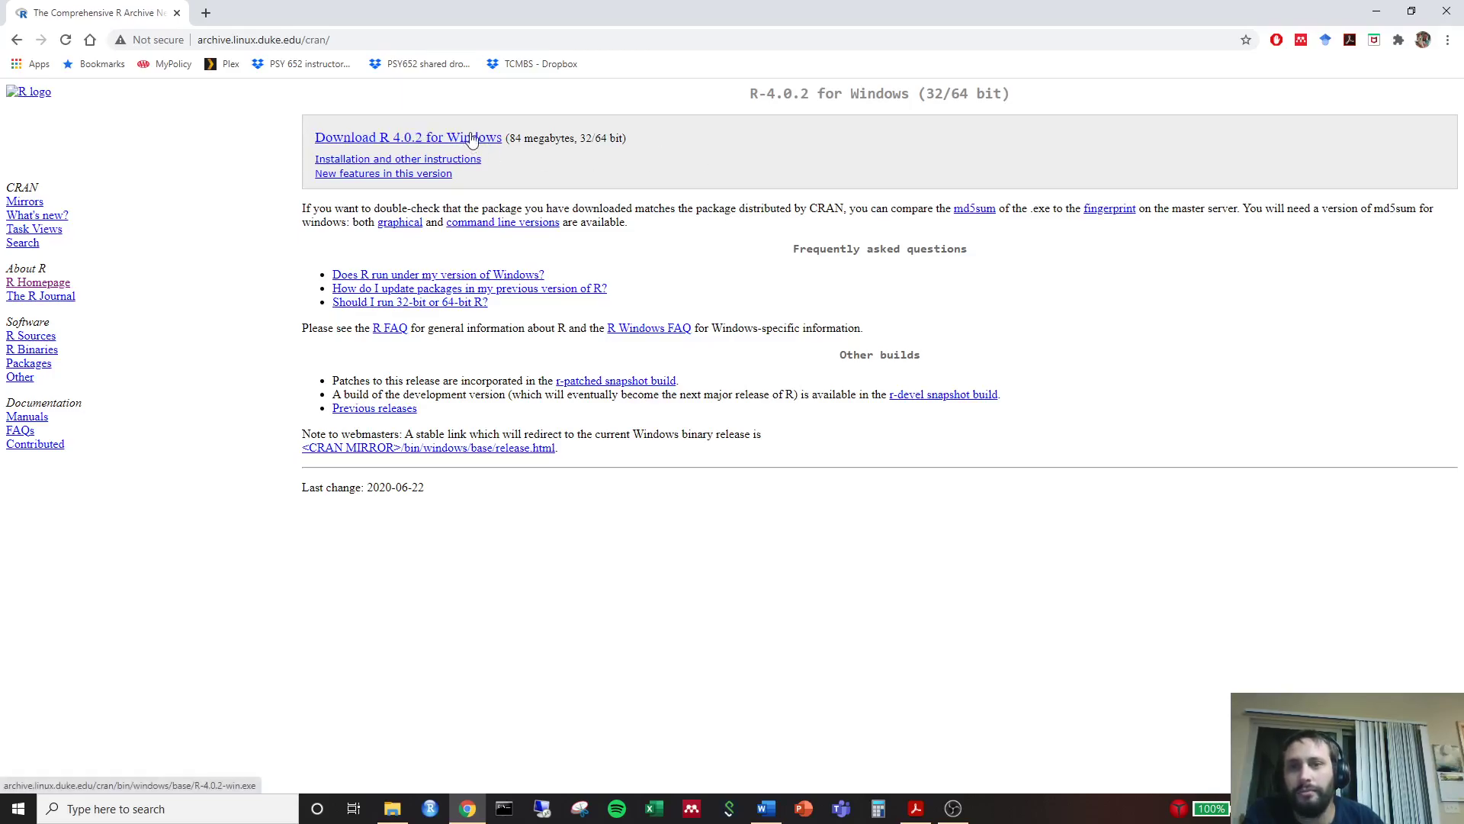
- Download R-4.0.2-win.exe and run it from Chrome's download shelf
{"action": "left_click", "coordinate": [473, 137]}
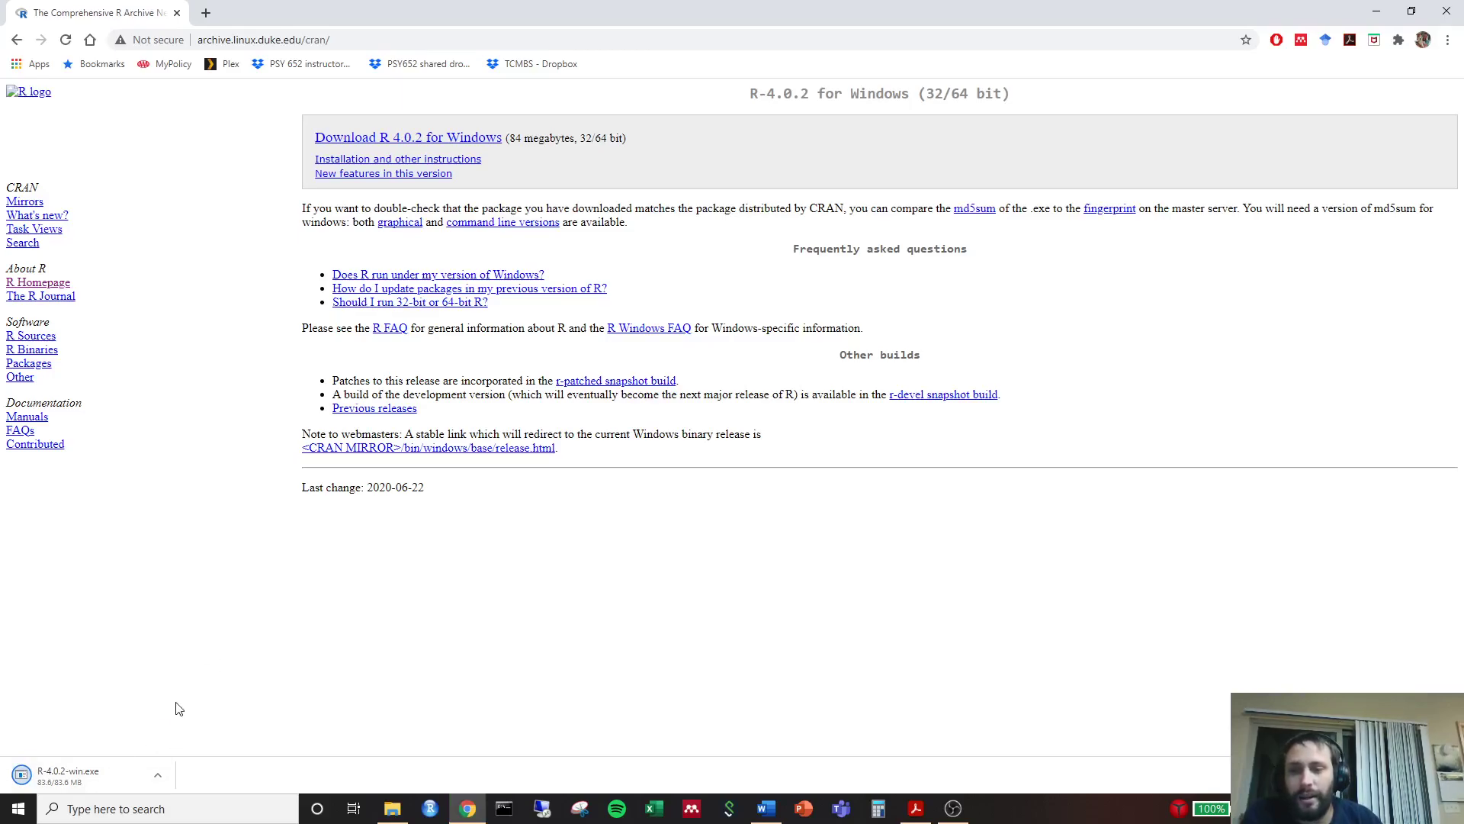
{"action": "left_click", "coordinate": [108, 771]}
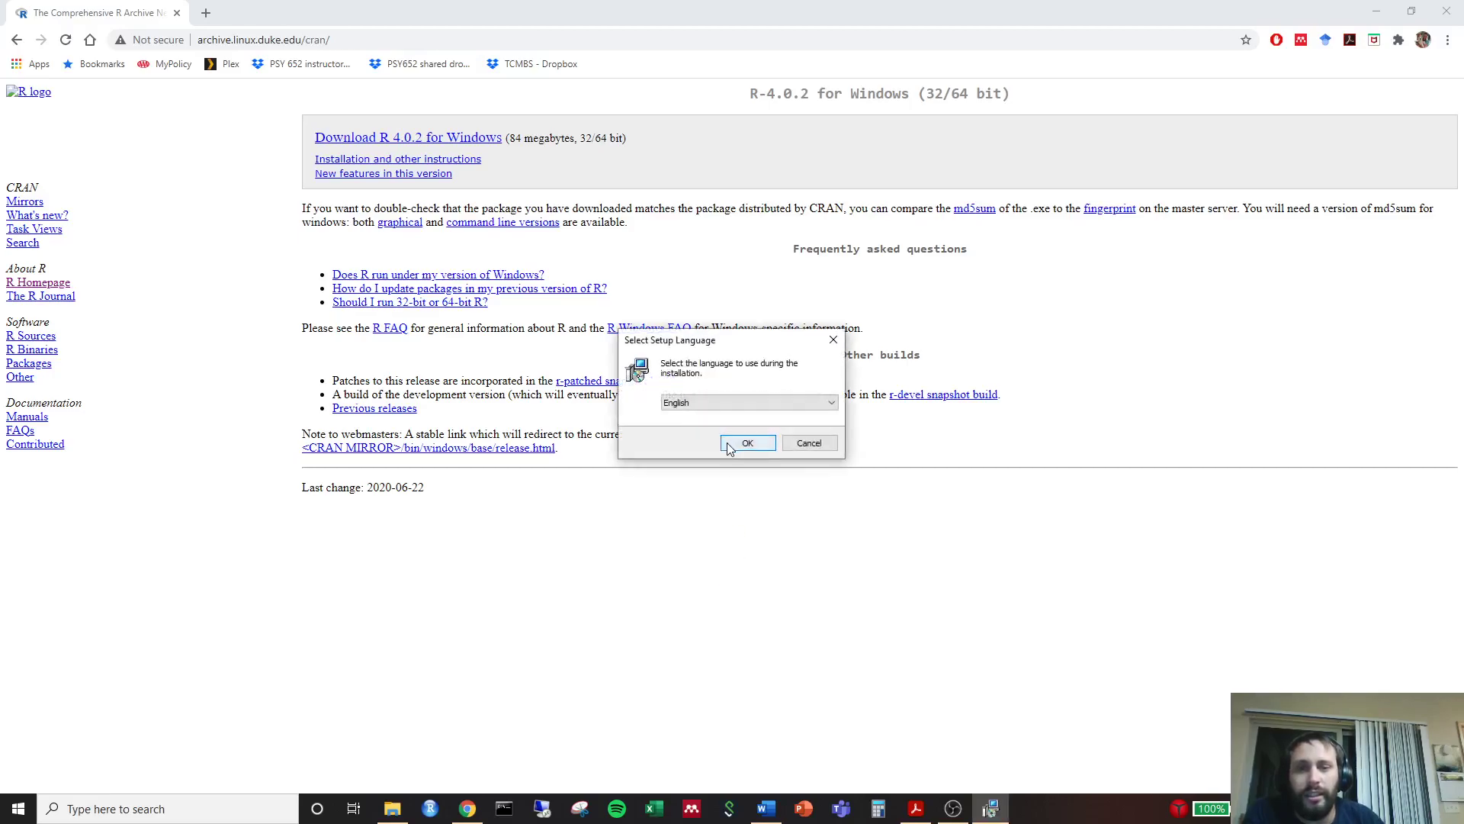
- Run setup in English with all defaults, installing into C:\Program Files\R\R-4.0.2
{"action": "left_click", "coordinate": [744, 444]}
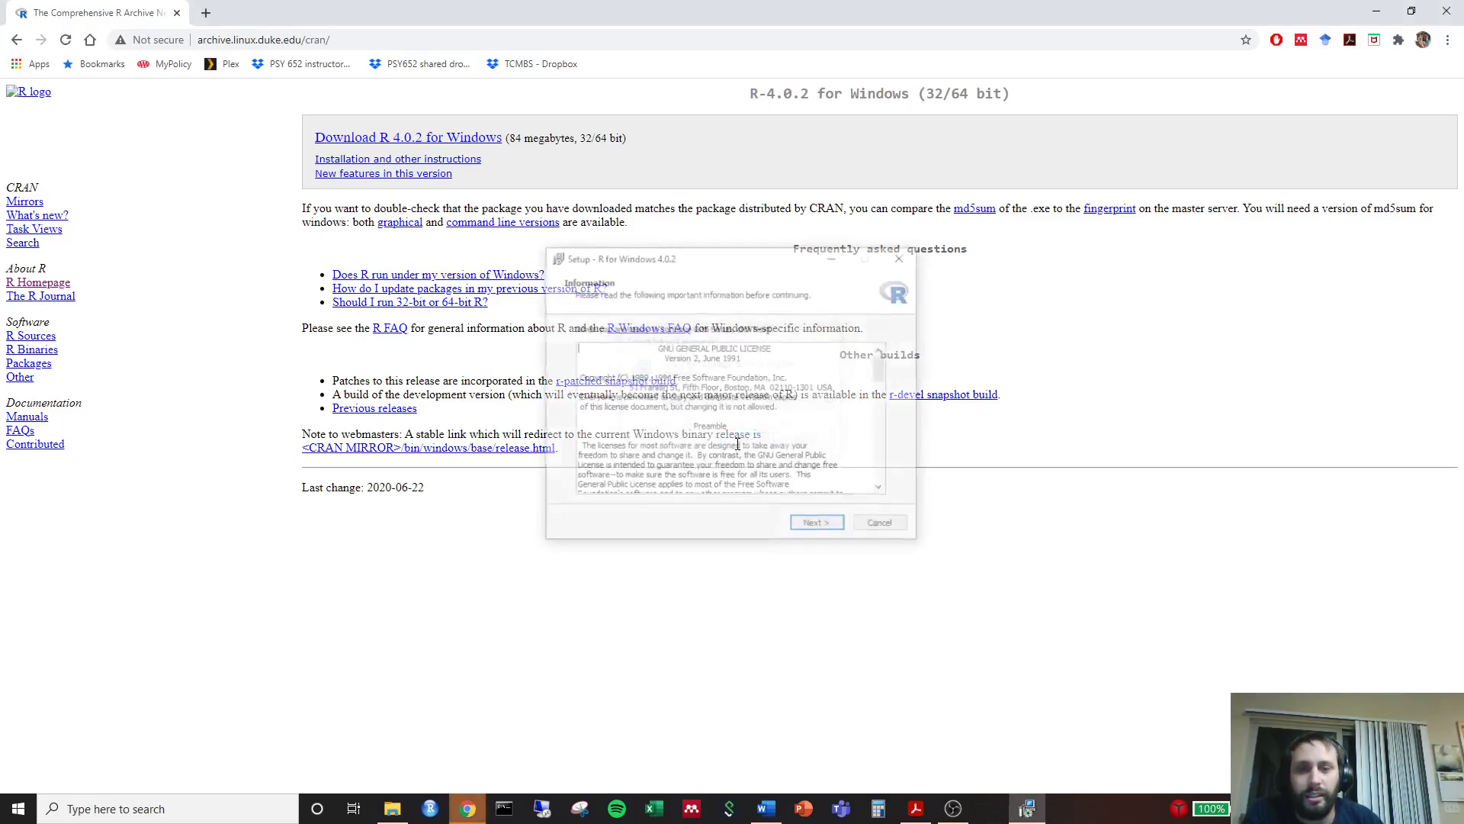
{"action": "left_click_drag", "start_coordinate": [884, 363], "coordinate": [877, 332]}
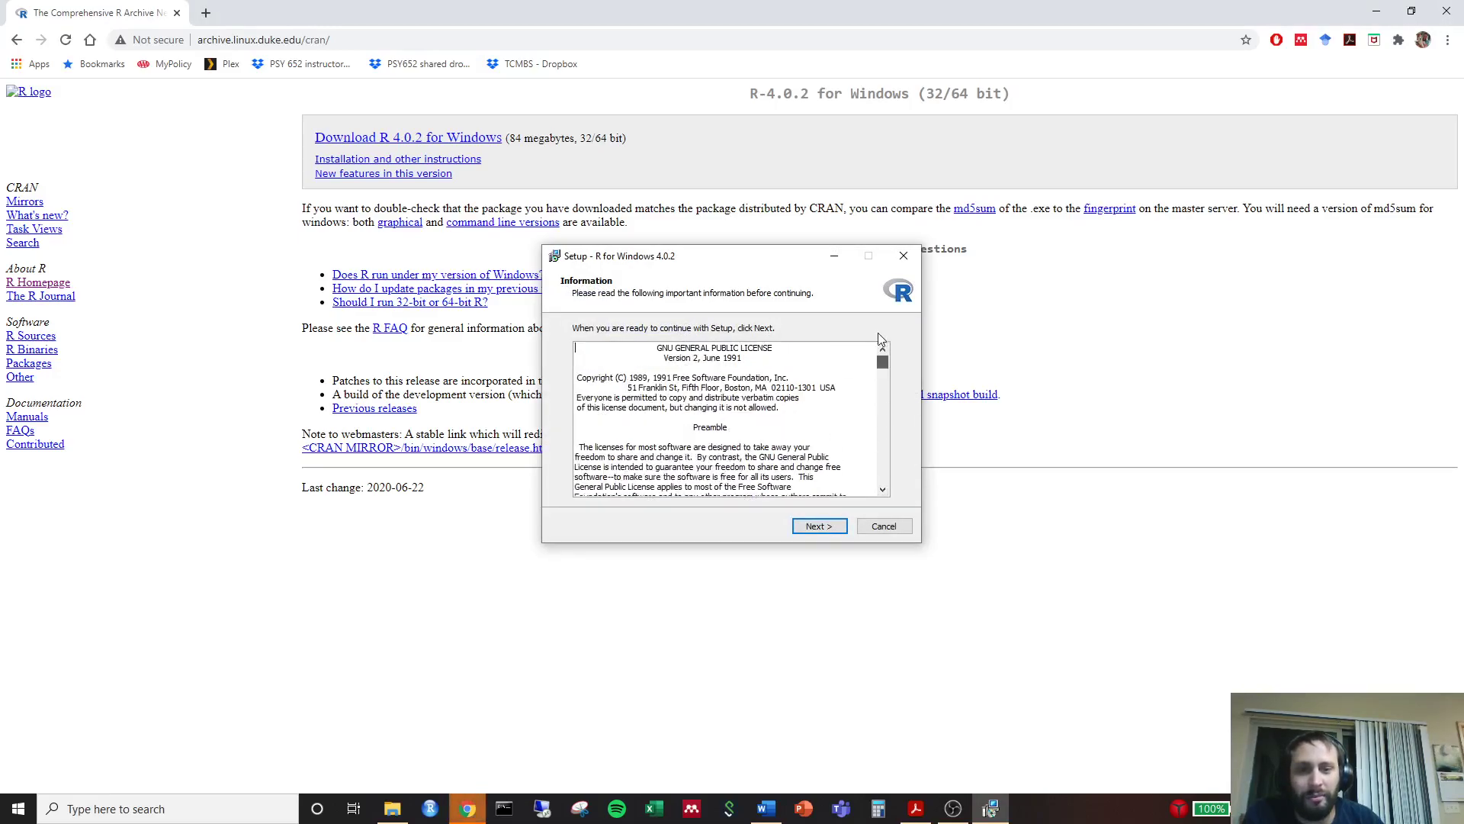
{"action": "left_click", "coordinate": [835, 530]}
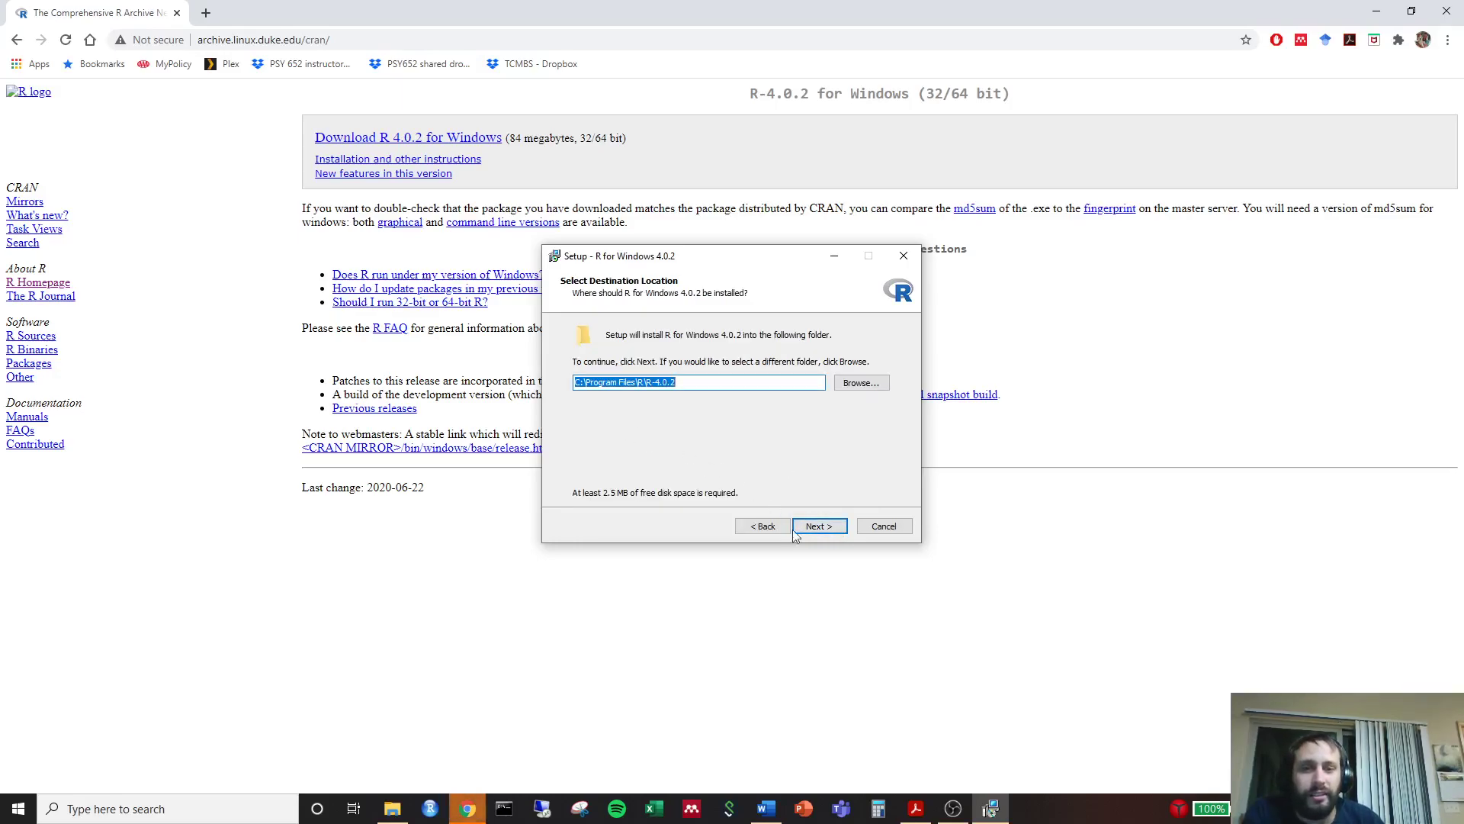
{"action": "left_click", "coordinate": [818, 527]}
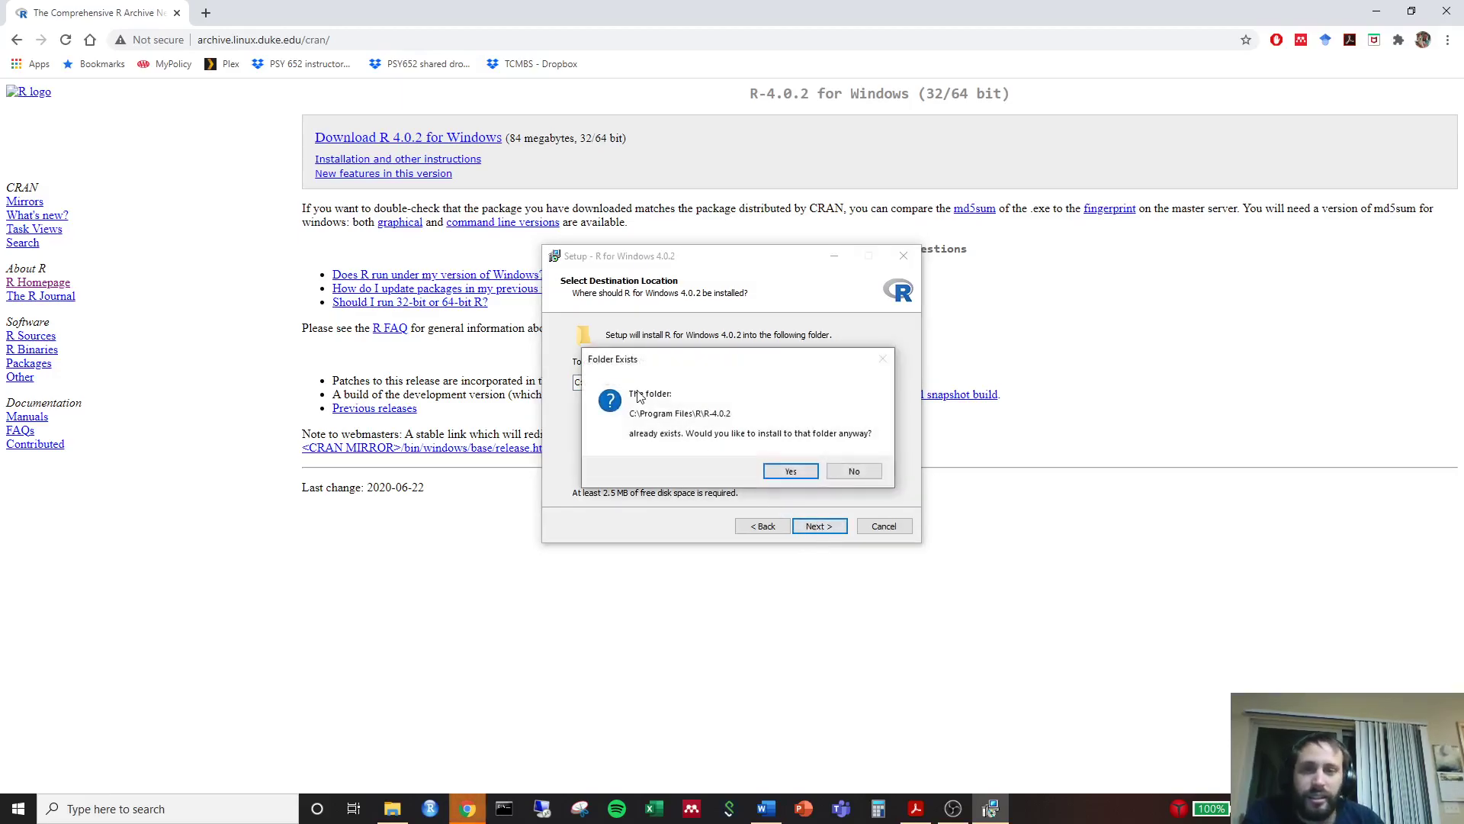
{"action": "left_click", "coordinate": [790, 473]}
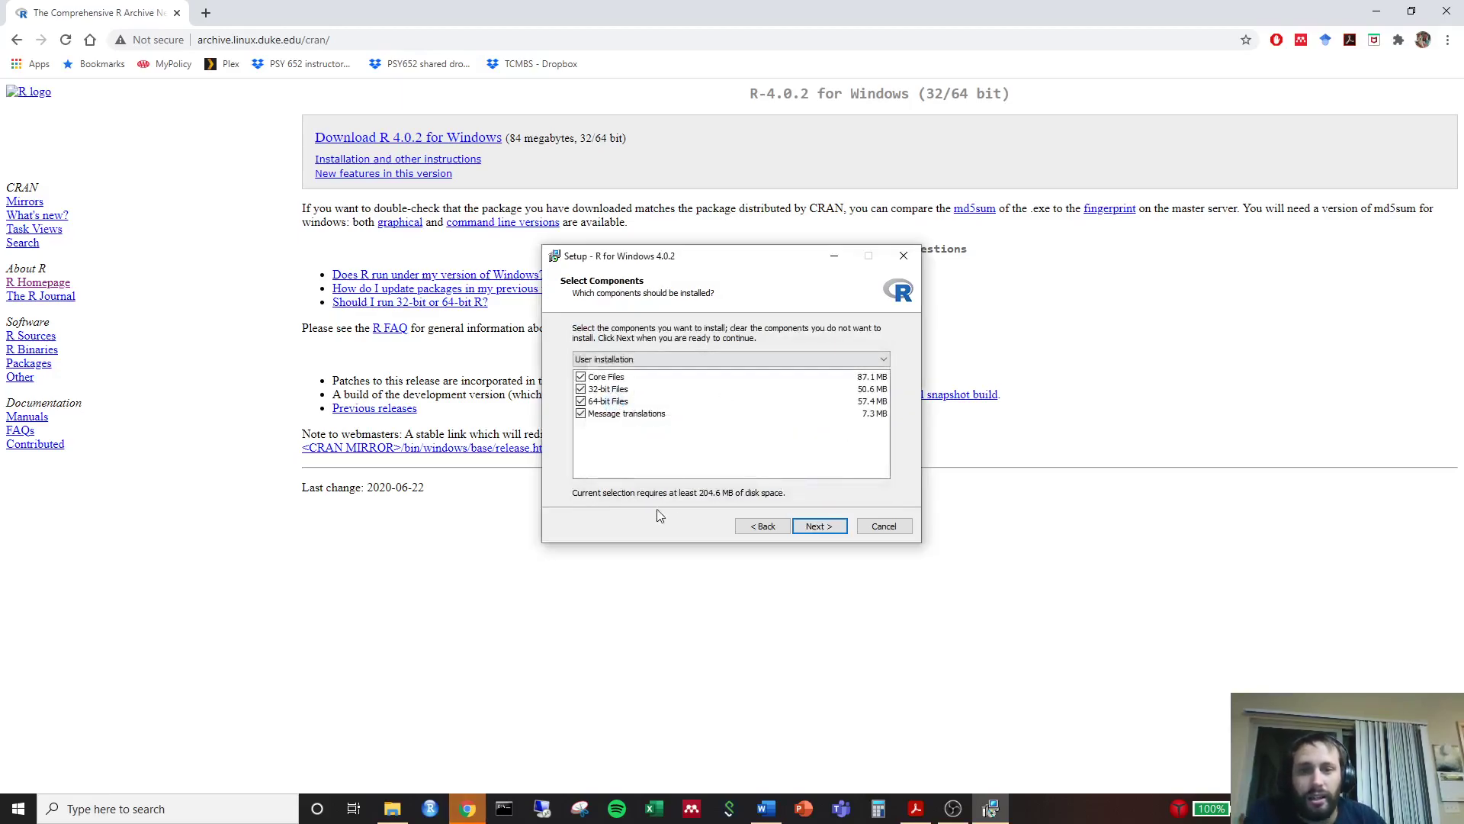
{"action": "left_click", "coordinate": [820, 526]}
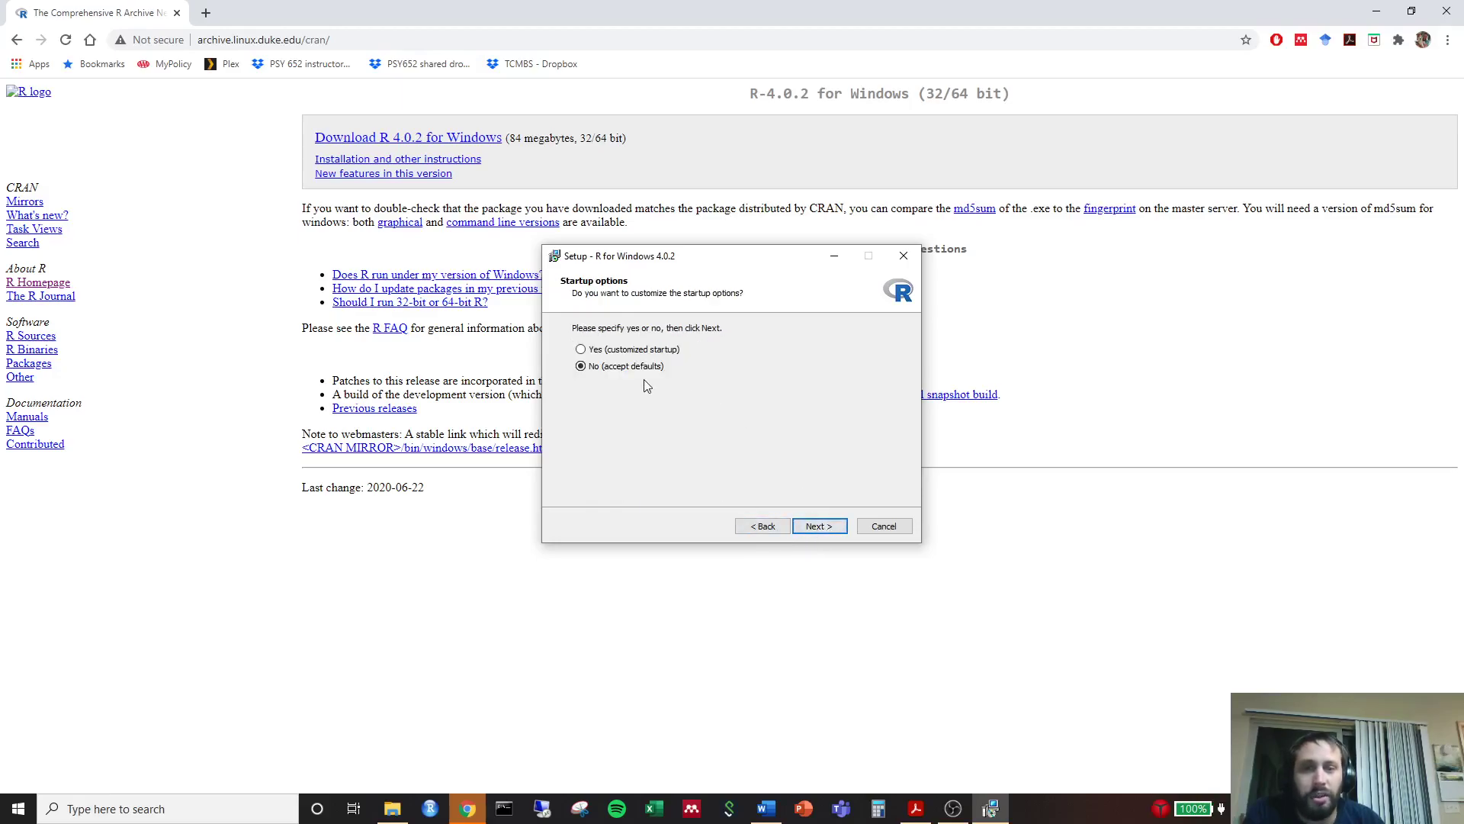
{"action": "left_click", "coordinate": [819, 526]}
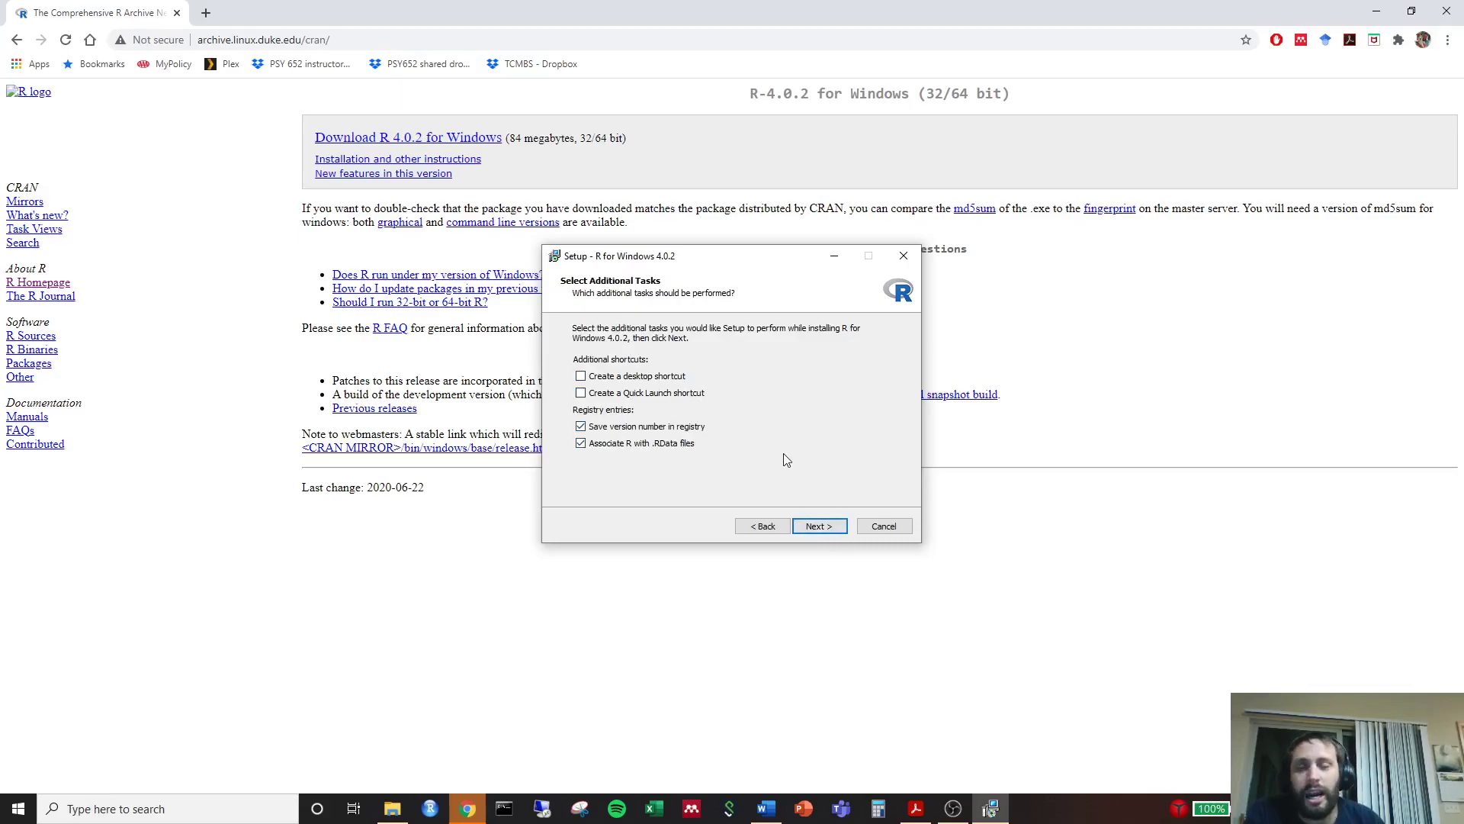
{"action": "left_click", "coordinate": [816, 526]}
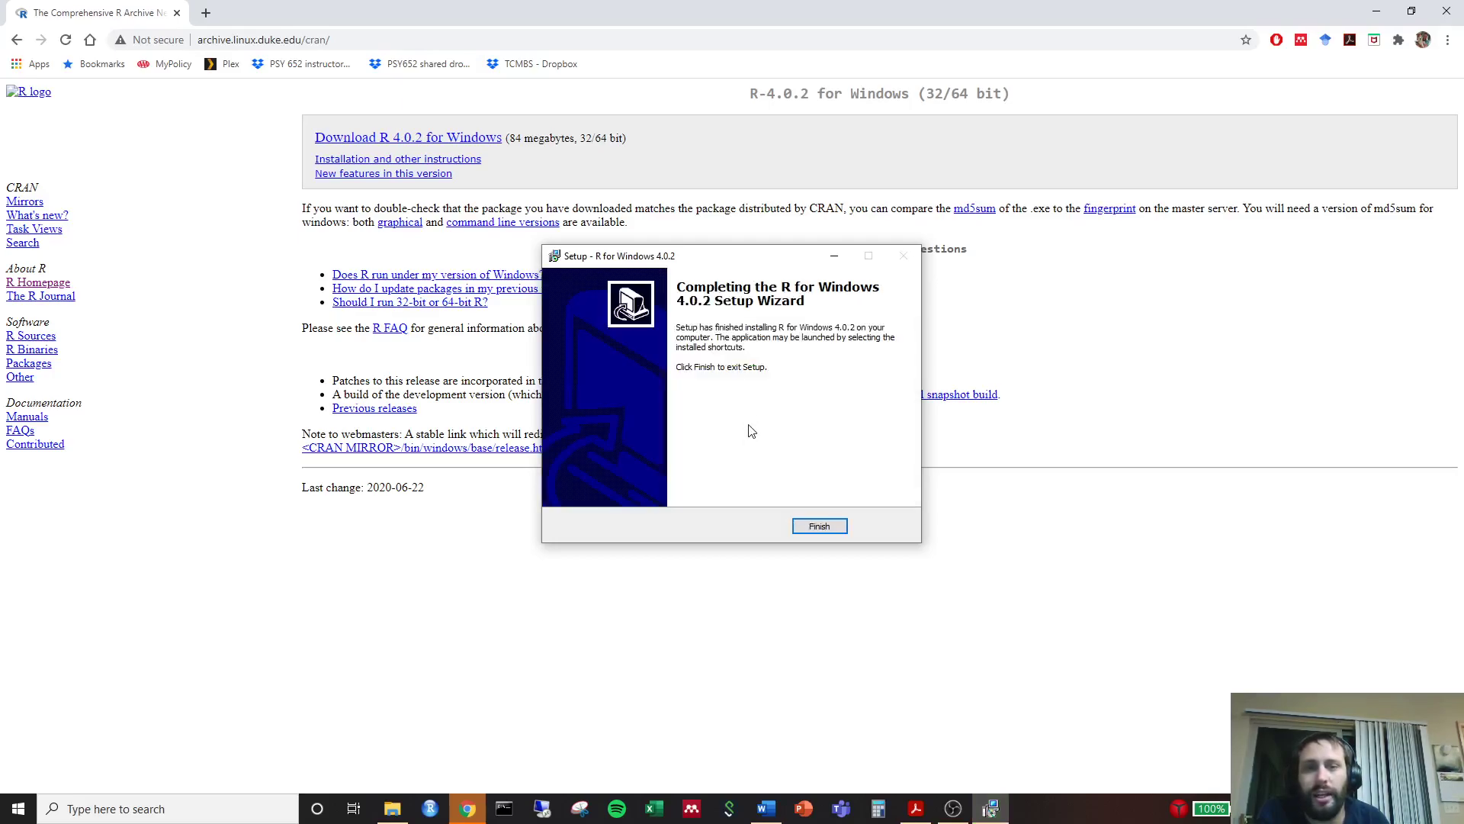
- Close the R 4.0.2 setup wizard once installation completes
{"action": "left_click", "coordinate": [827, 527]}
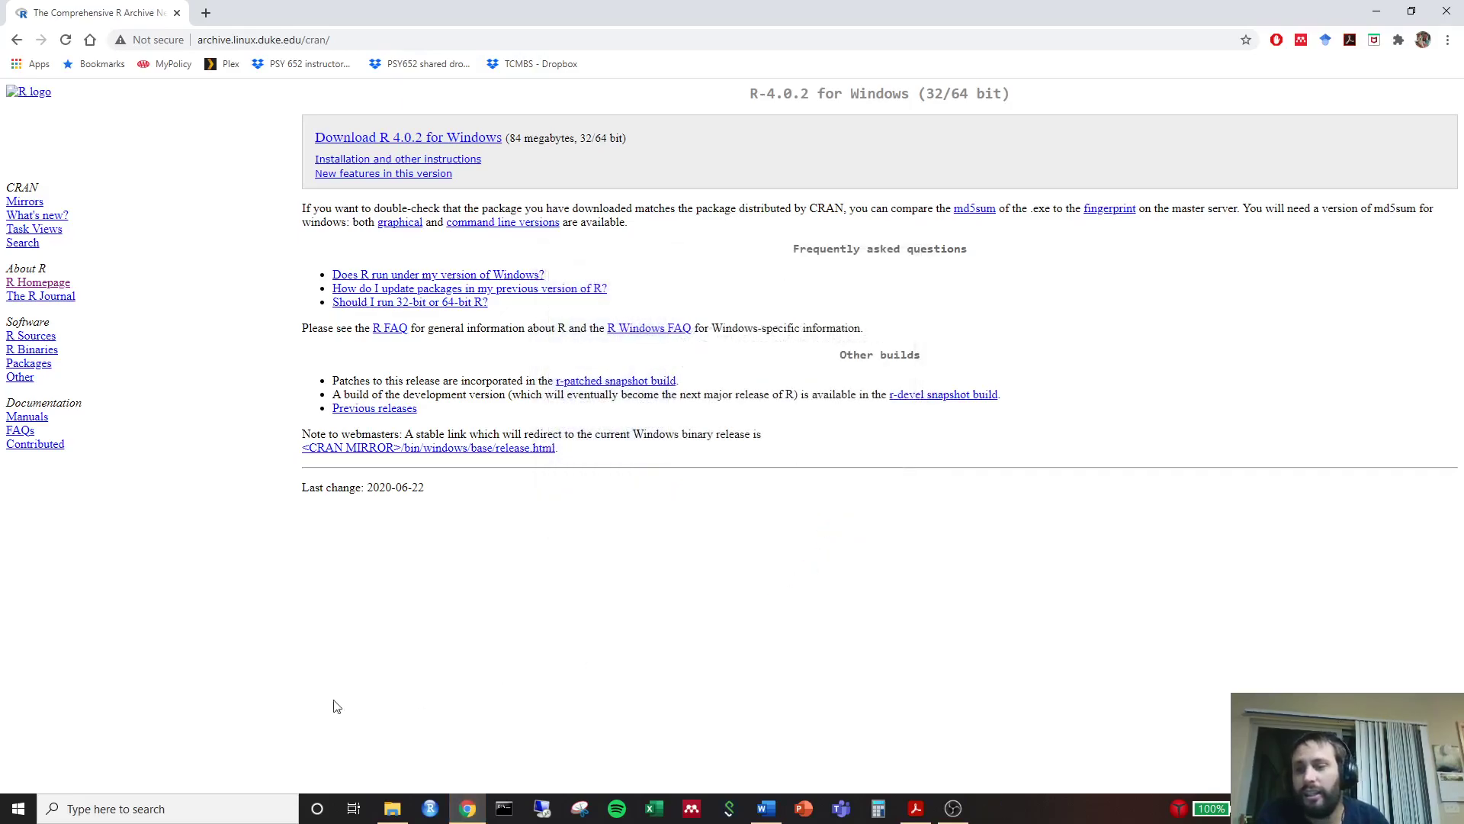
- In the Start menu, expand the R folder to show R i386 4.0.2 and R x64 4.0.2
{"action": "left_click", "coordinate": [19, 808]}
{"action": "scroll", "coordinate": [139, 579], "scroll_direction": "down", "scroll_amount": 15}
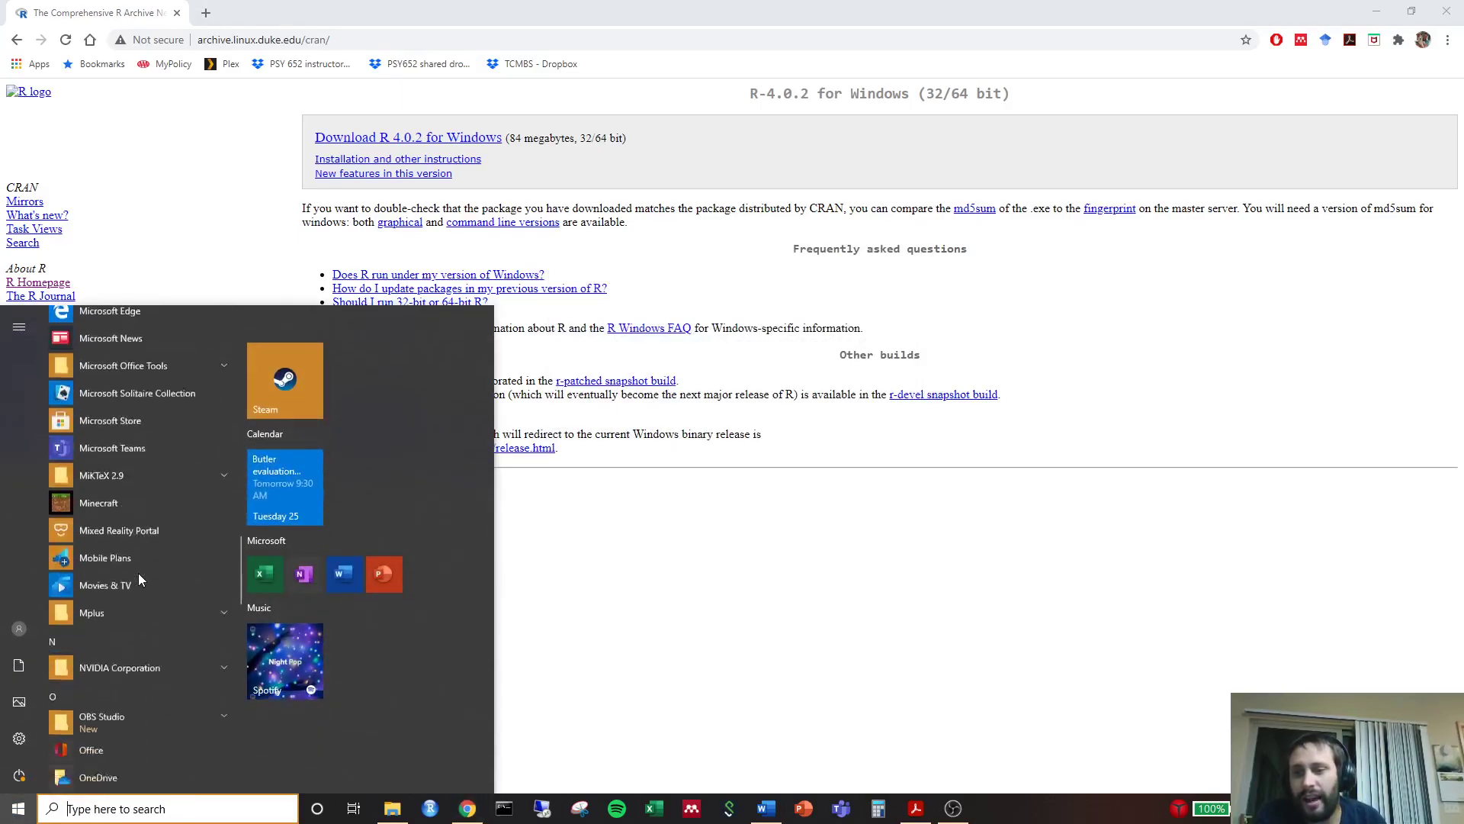
{"action": "scroll", "coordinate": [139, 578], "scroll_direction": "down", "scroll_amount": 2}
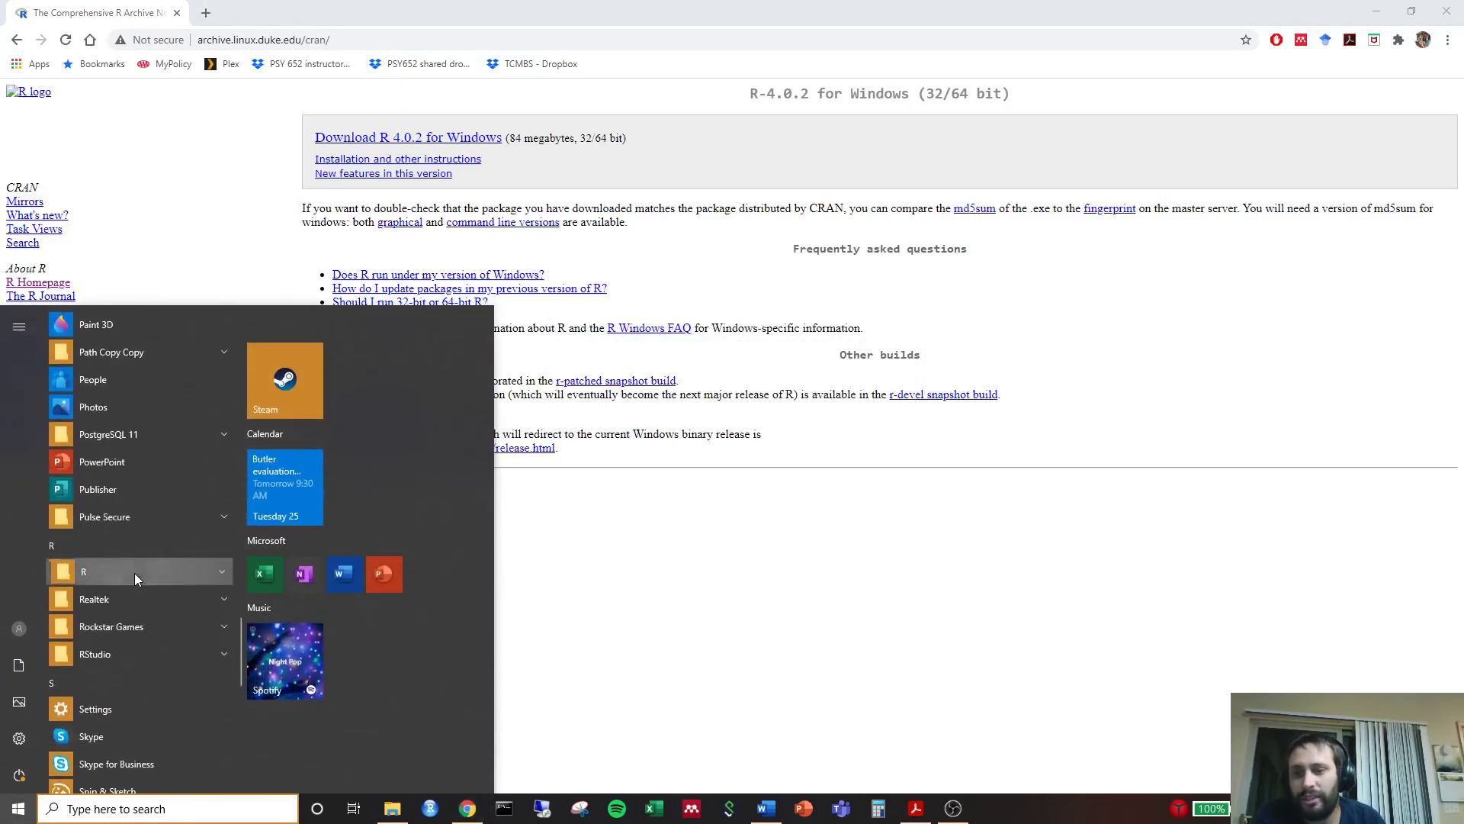
{"action": "left_click", "coordinate": [134, 572]}
{"action": "scroll", "coordinate": [156, 610], "scroll_direction": "down", "scroll_amount": 4}
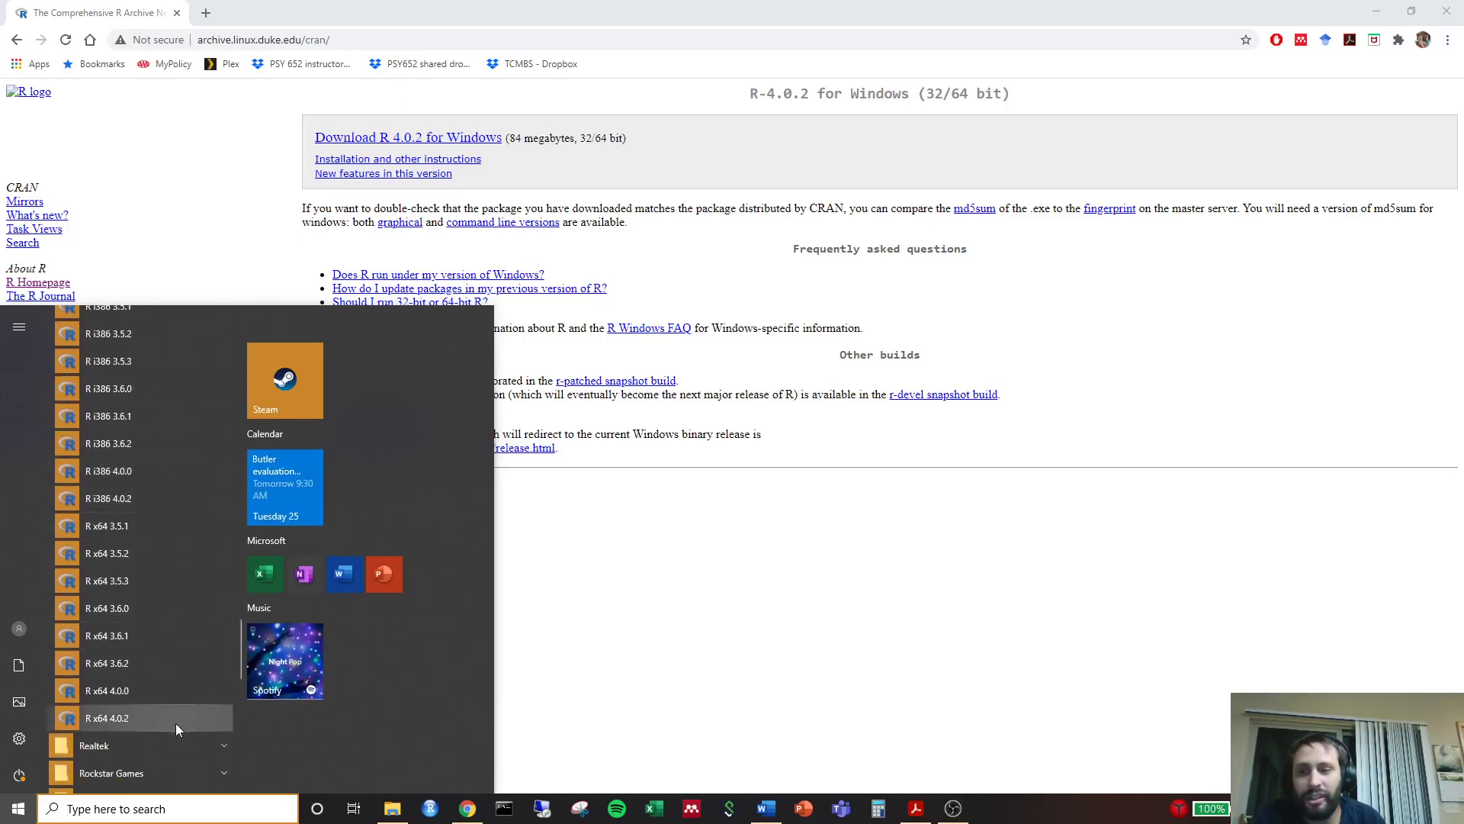
- Launch R x64 4.0.2 and check the R version line in the console
{"action": "left_click", "coordinate": [135, 715]}
{"action": "left_click", "coordinate": [140, 229]}
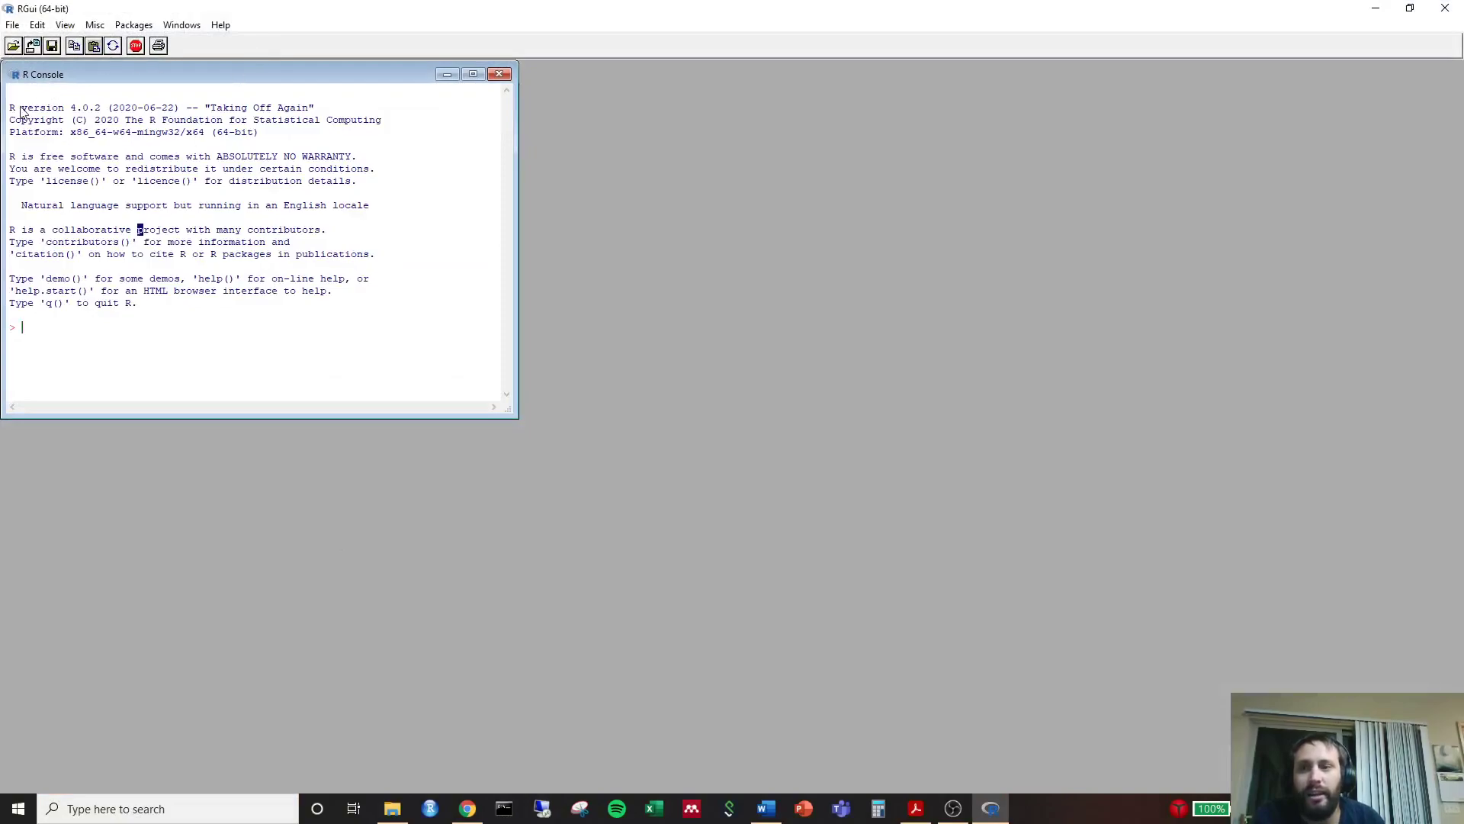
{"action": "left_click_drag", "start_coordinate": [9, 111], "coordinate": [320, 115]}
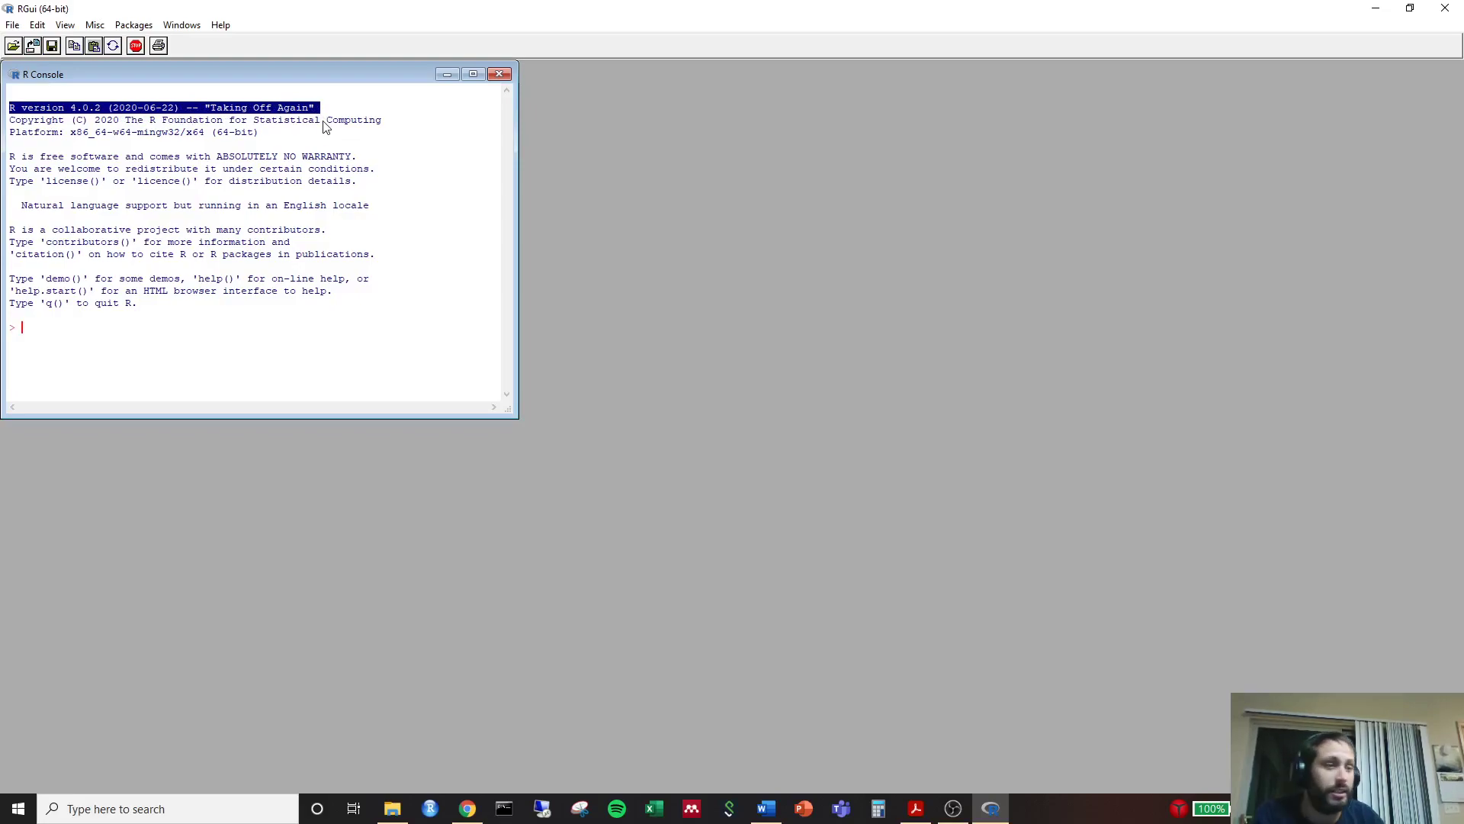
{"action": "left_click", "coordinate": [324, 133]}
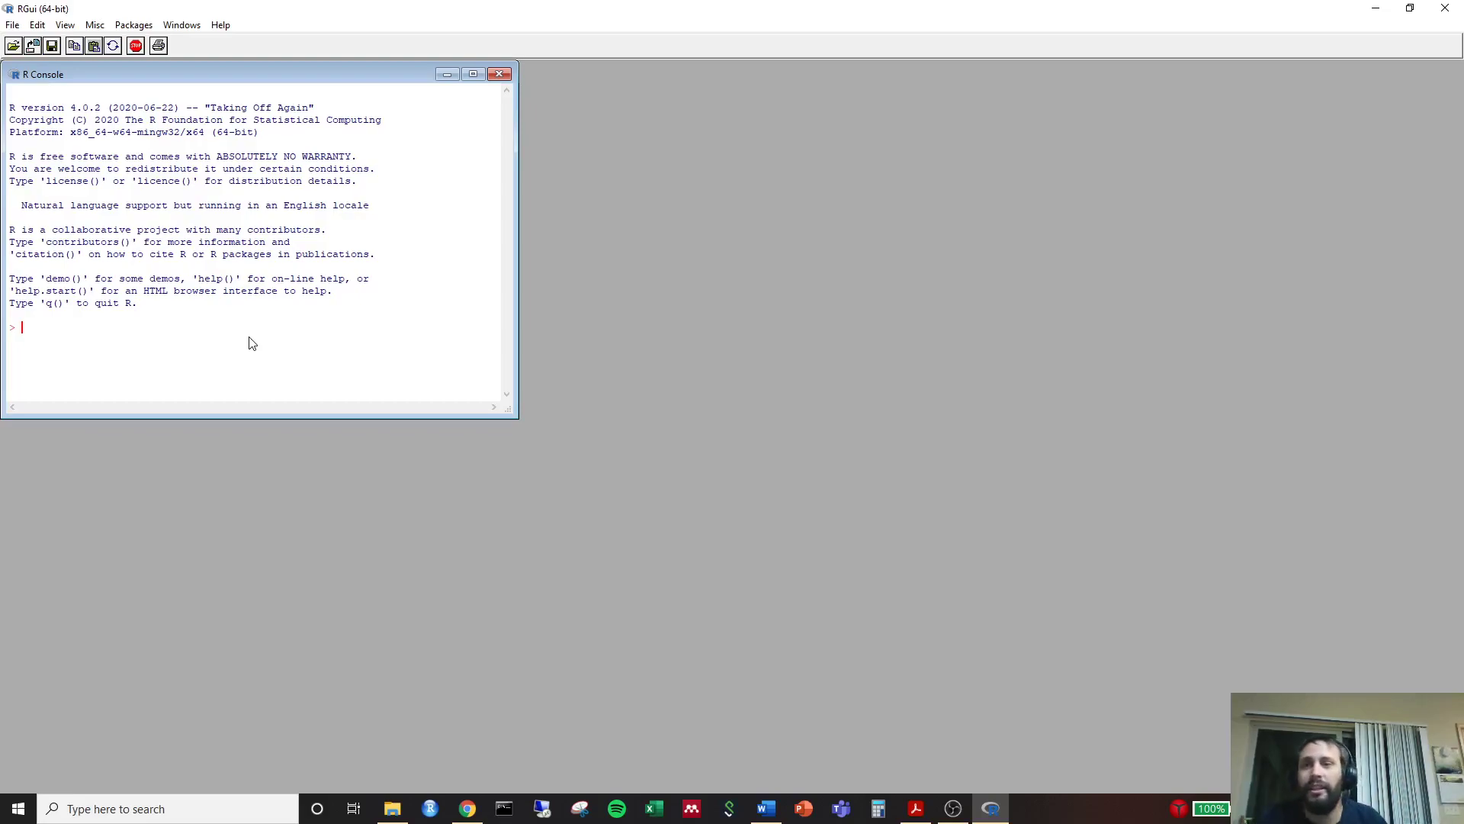
- Quit R with q() without saving the workspace image
{"action": "type", "text": "q()"}
{"action": "key", "text": "Return"}
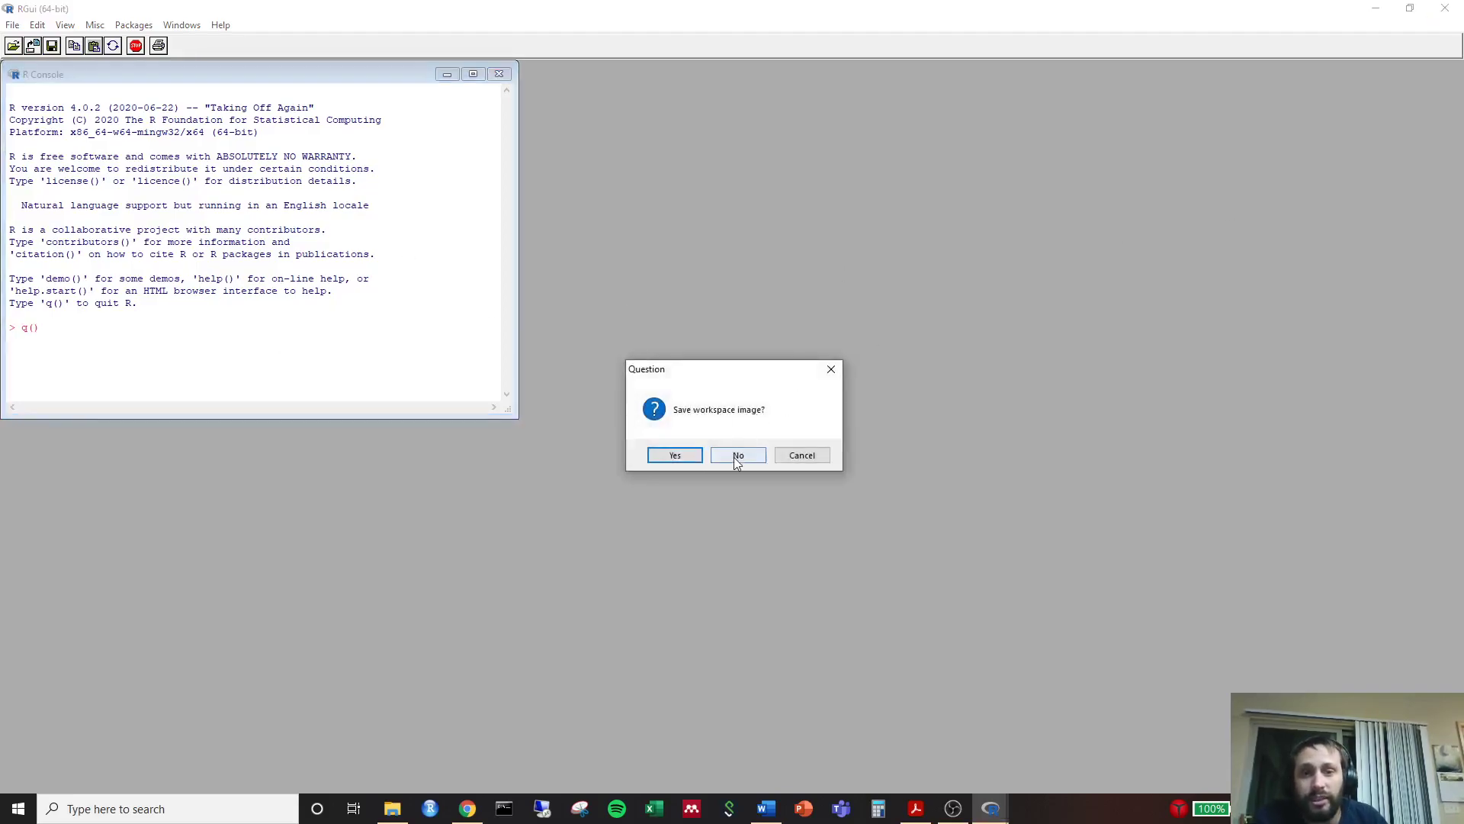
{"action": "left_click", "coordinate": [734, 456]}
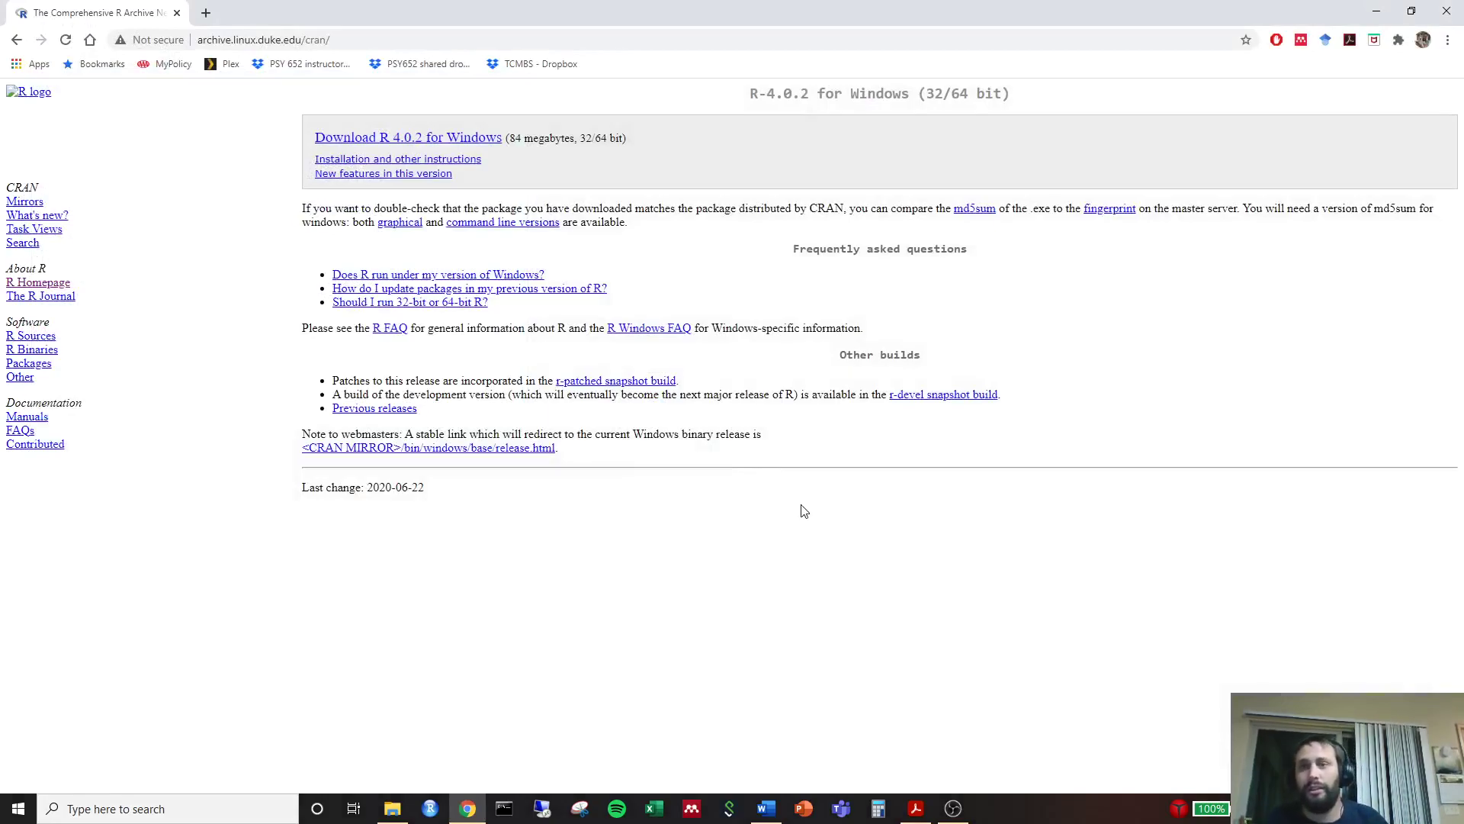
- Replace the CRAN address with rstudio.com in Chrome
{"action": "left_click", "coordinate": [356, 40]}
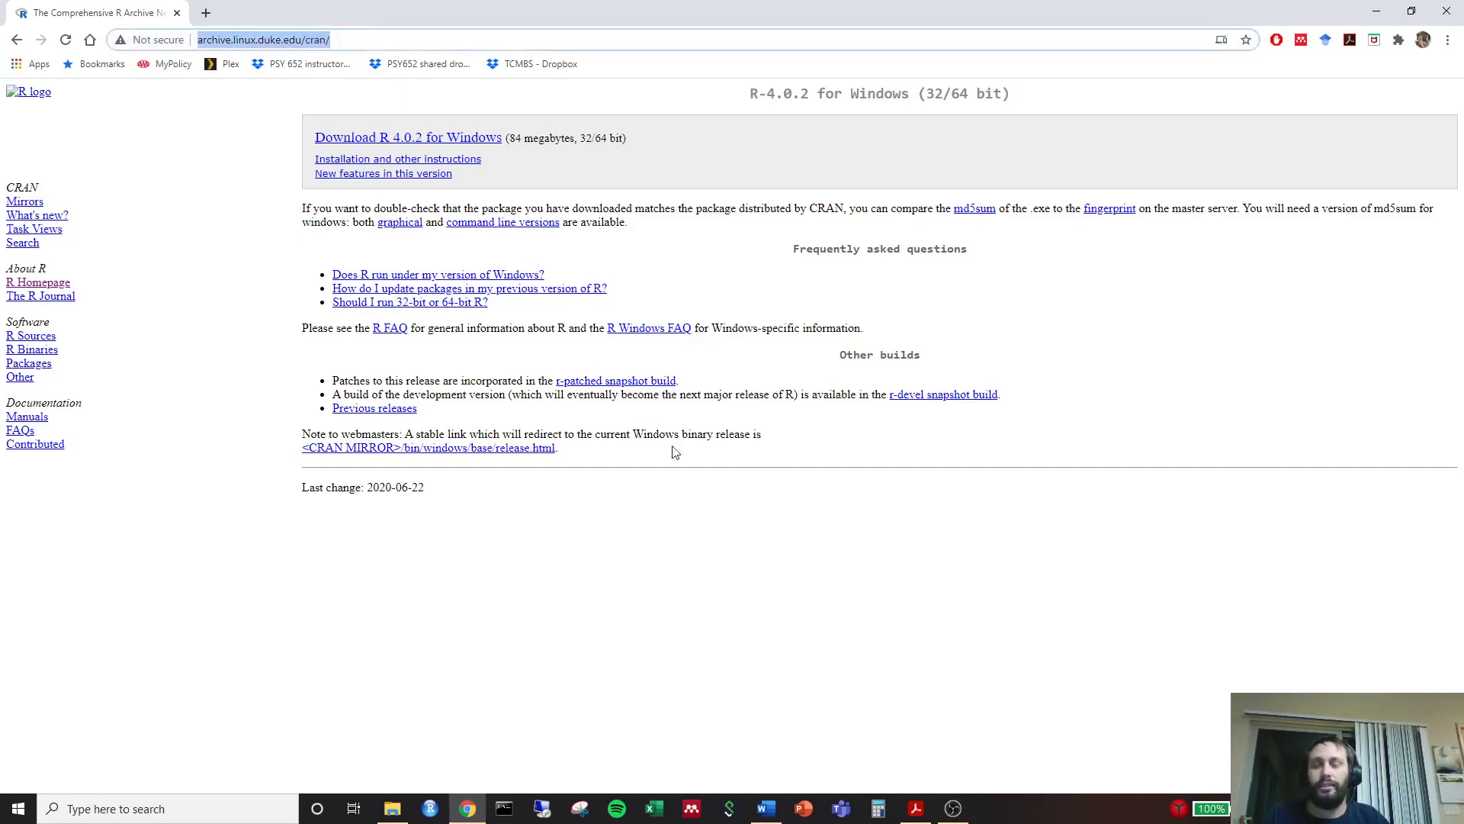
{"action": "type", "text": "rstud"}
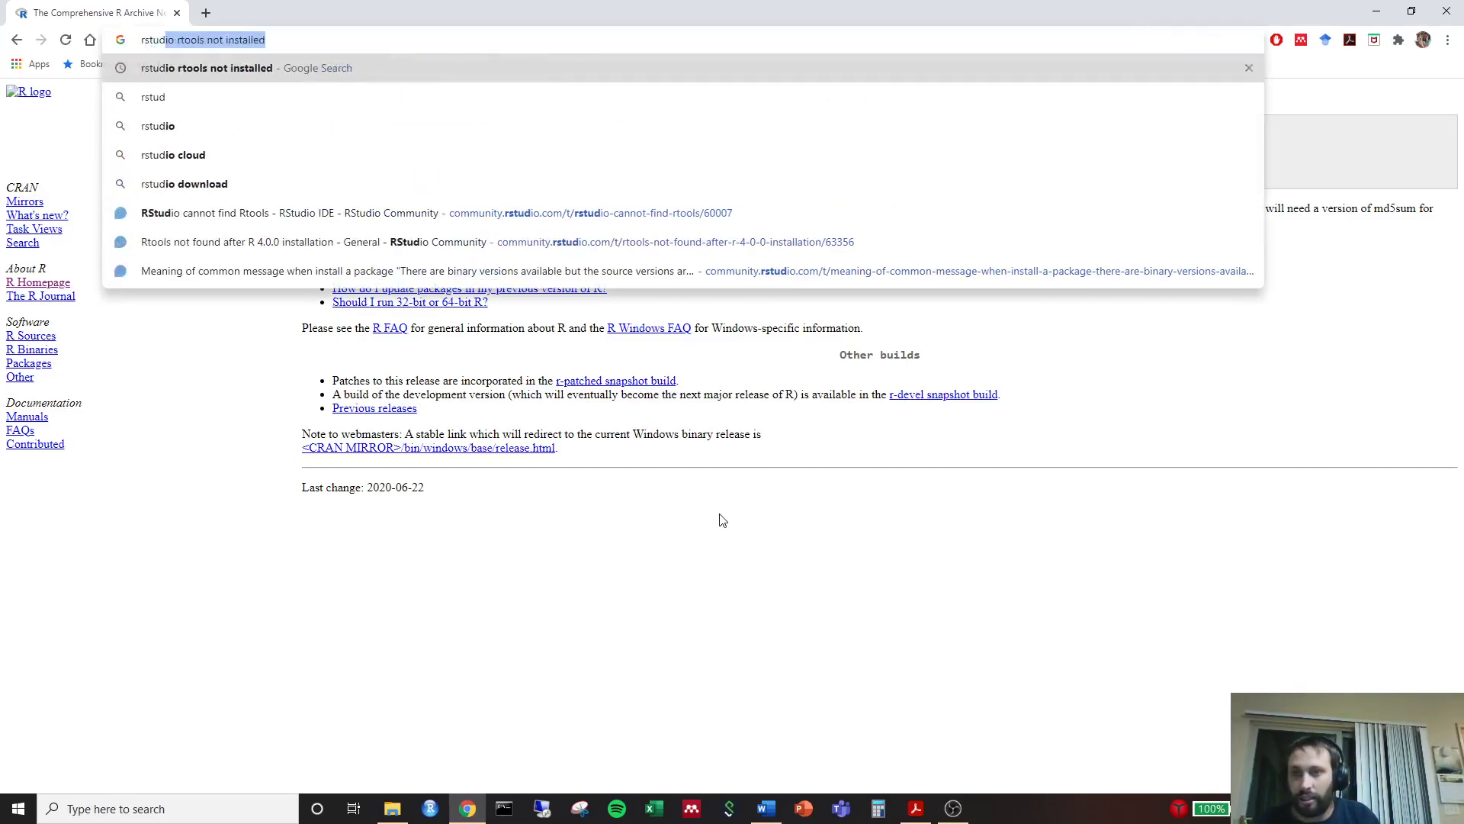
{"action": "type", "text": "io.com"}
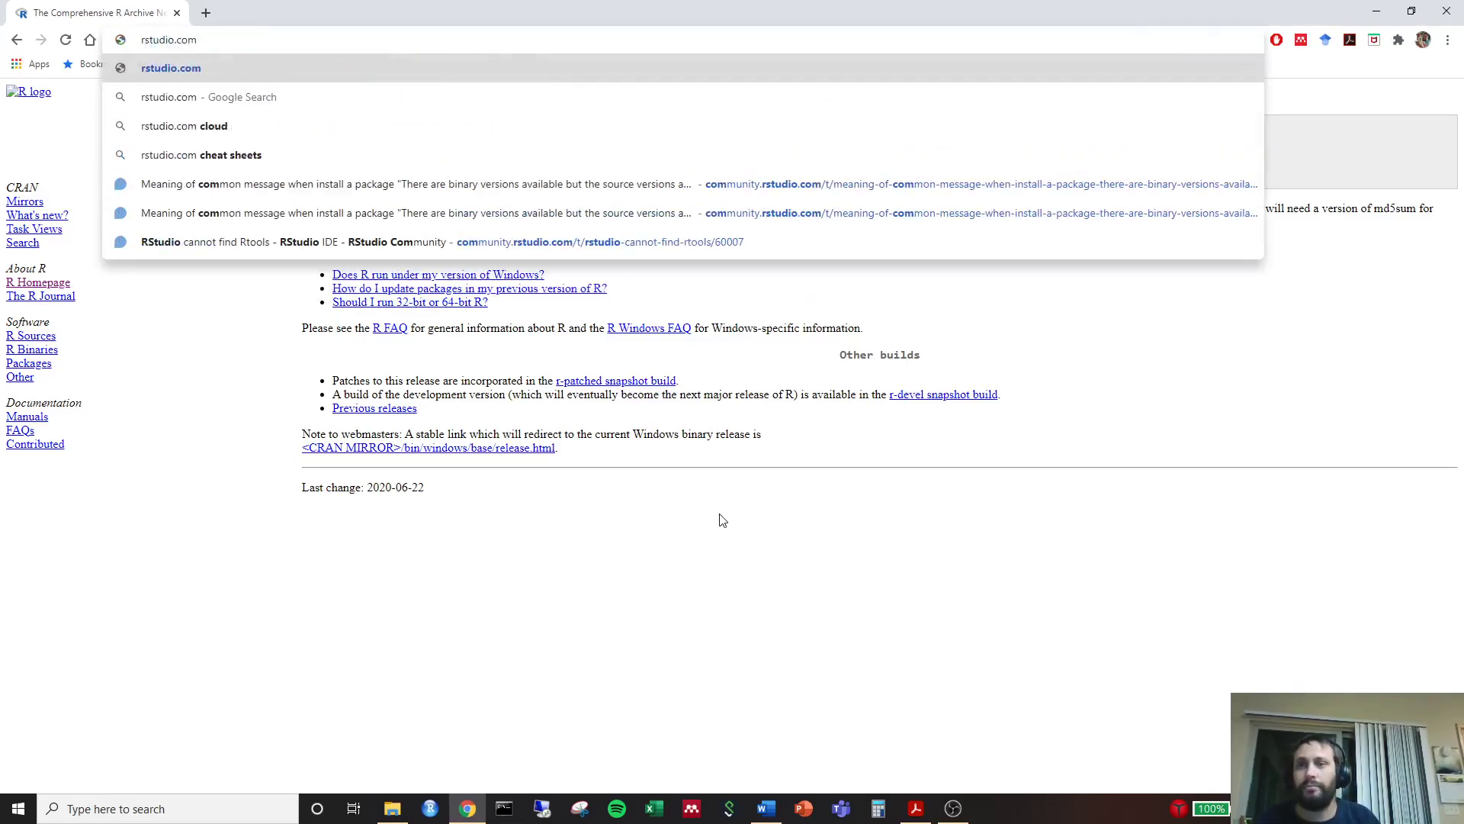
{"action": "key", "text": "Return"}
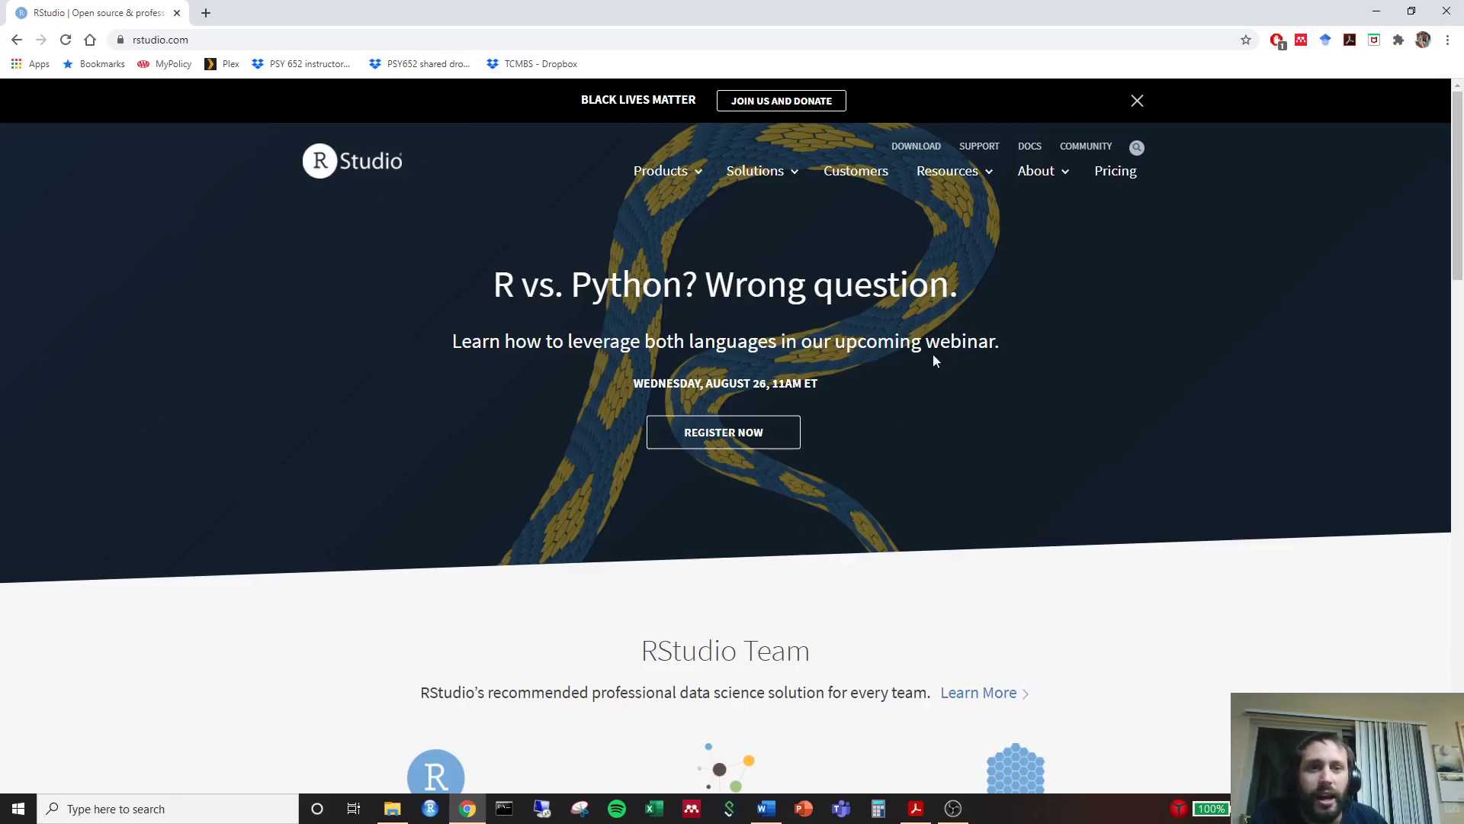
- Go to the RStudio download page and choose the free RStudio Desktop edition
{"action": "left_click", "coordinate": [915, 148]}
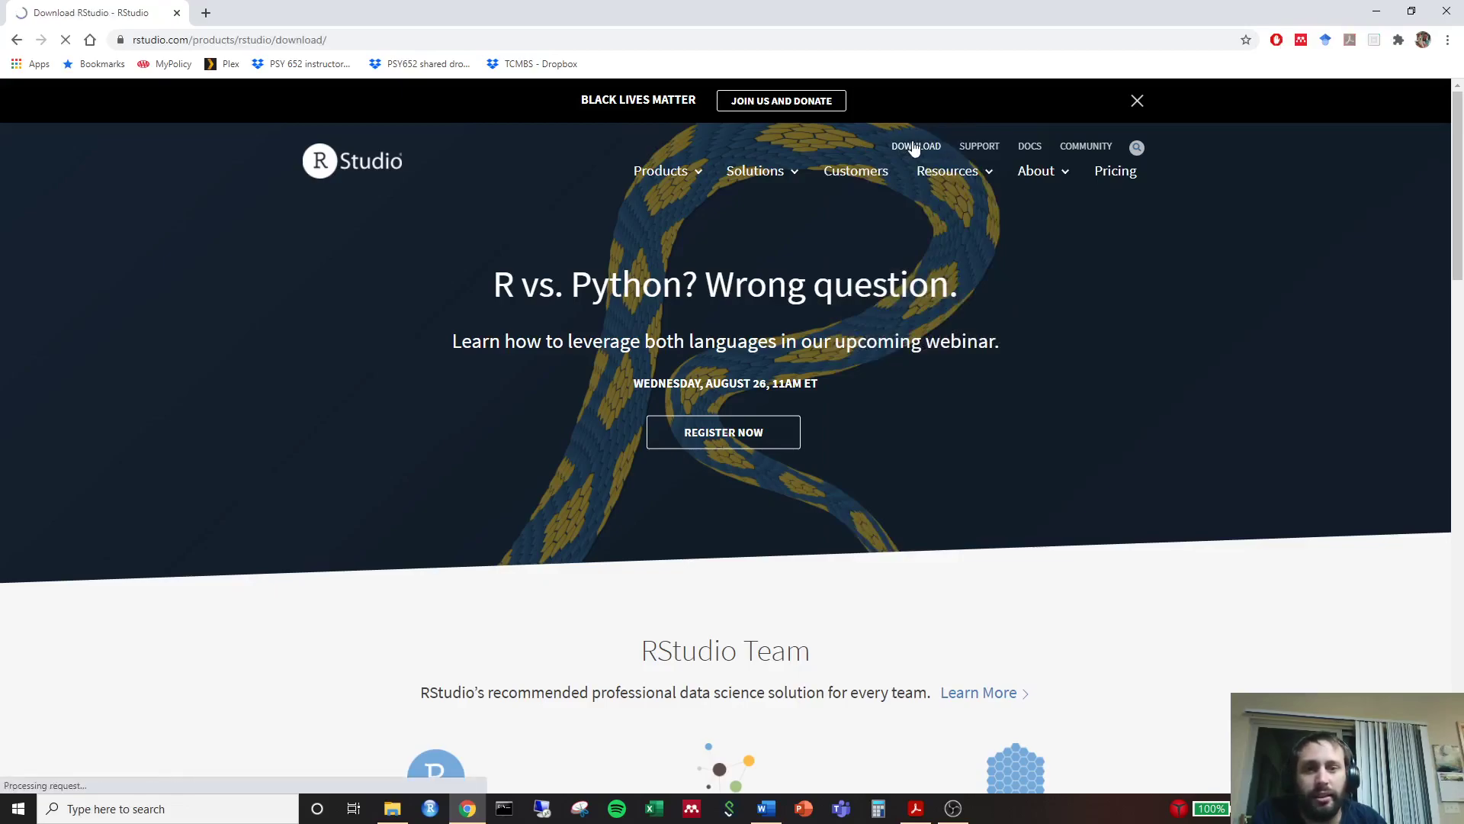
{"action": "scroll", "coordinate": [336, 354], "scroll_direction": "down", "scroll_amount": 4}
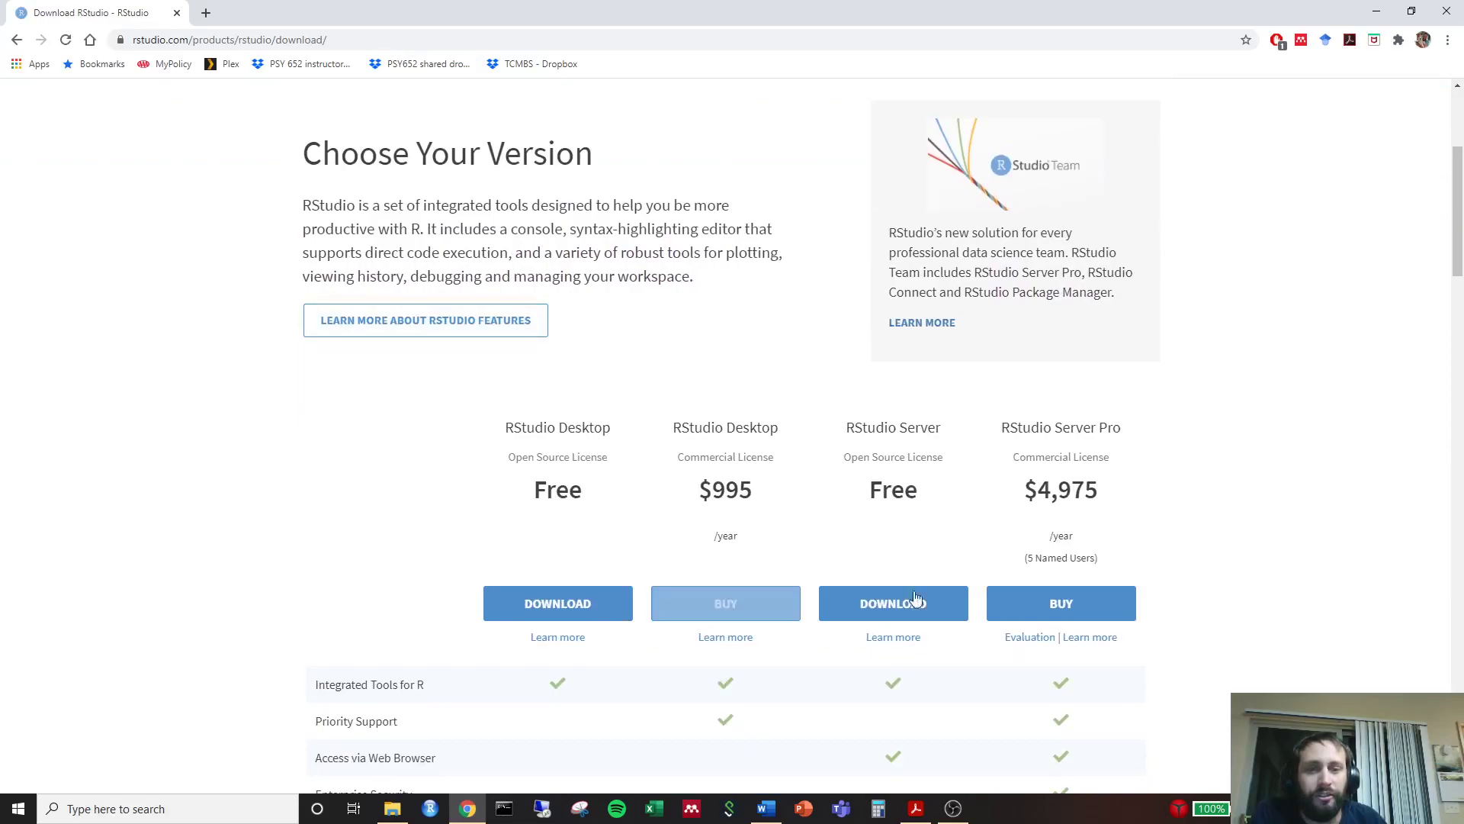
{"action": "scroll", "coordinate": [427, 443], "scroll_direction": "down", "scroll_amount": 1}
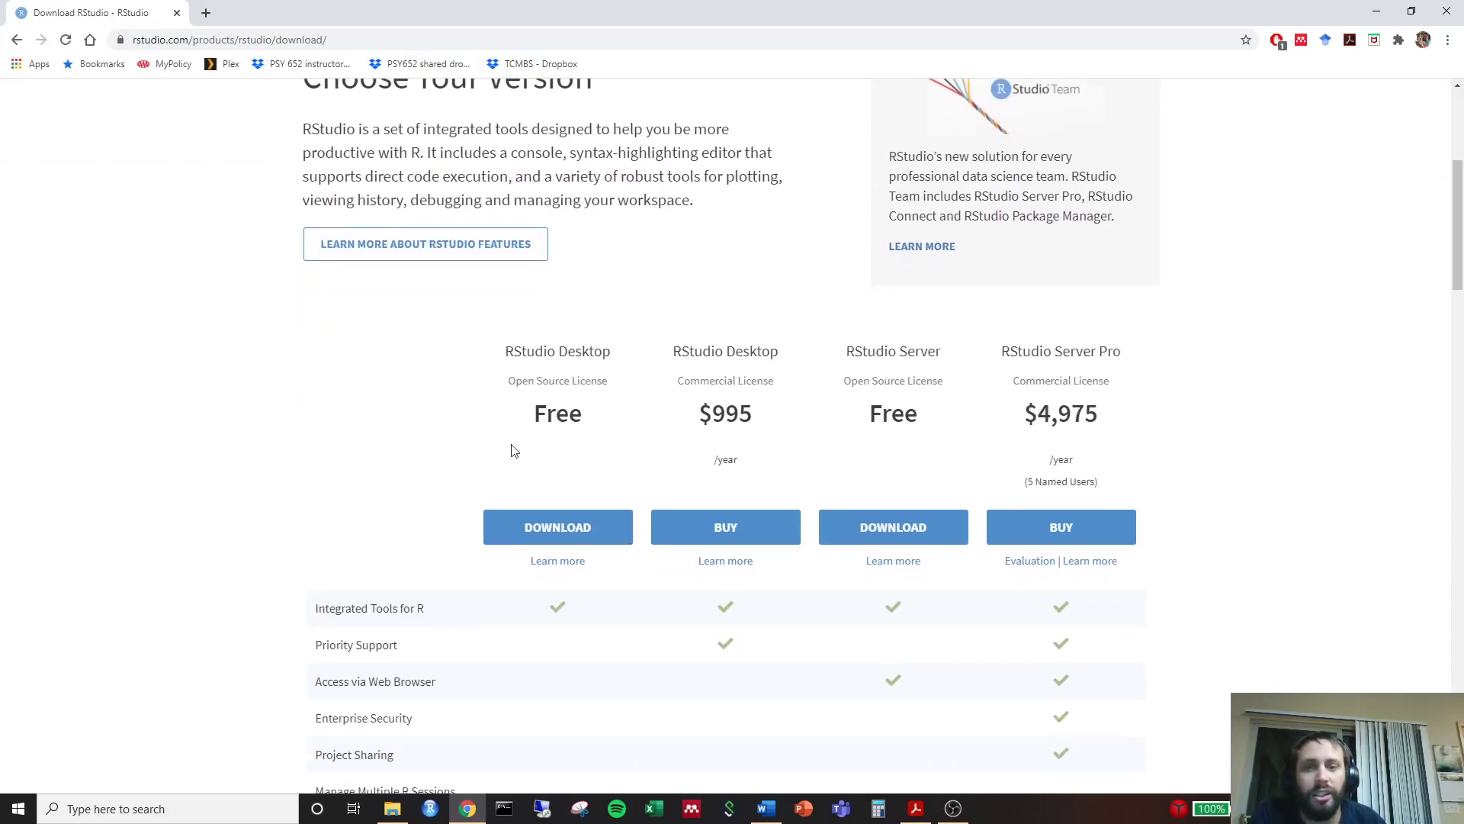
{"action": "scroll", "coordinate": [406, 394], "scroll_direction": "down", "scroll_amount": 1}
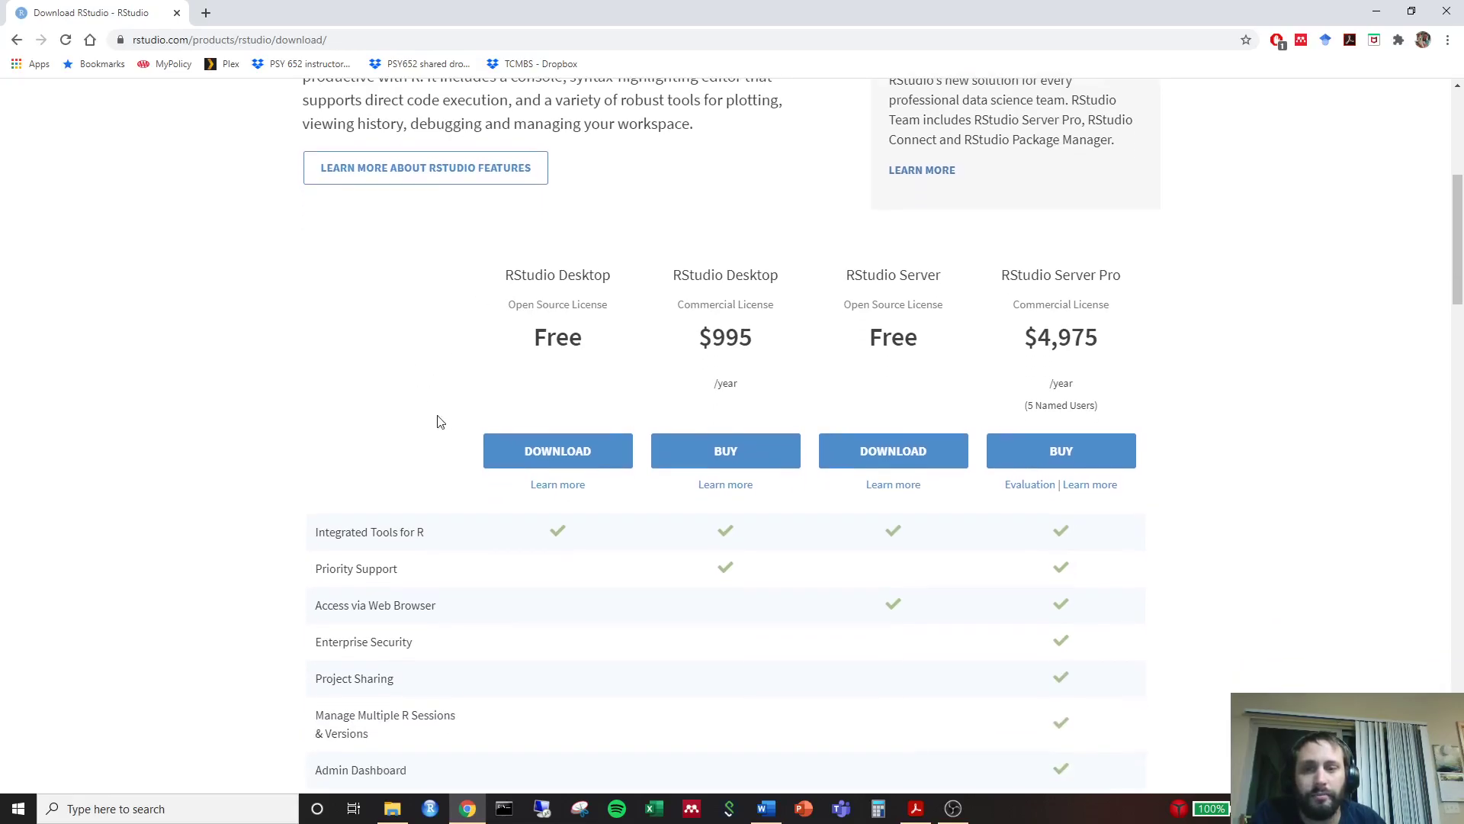
{"action": "left_click", "coordinate": [565, 462]}
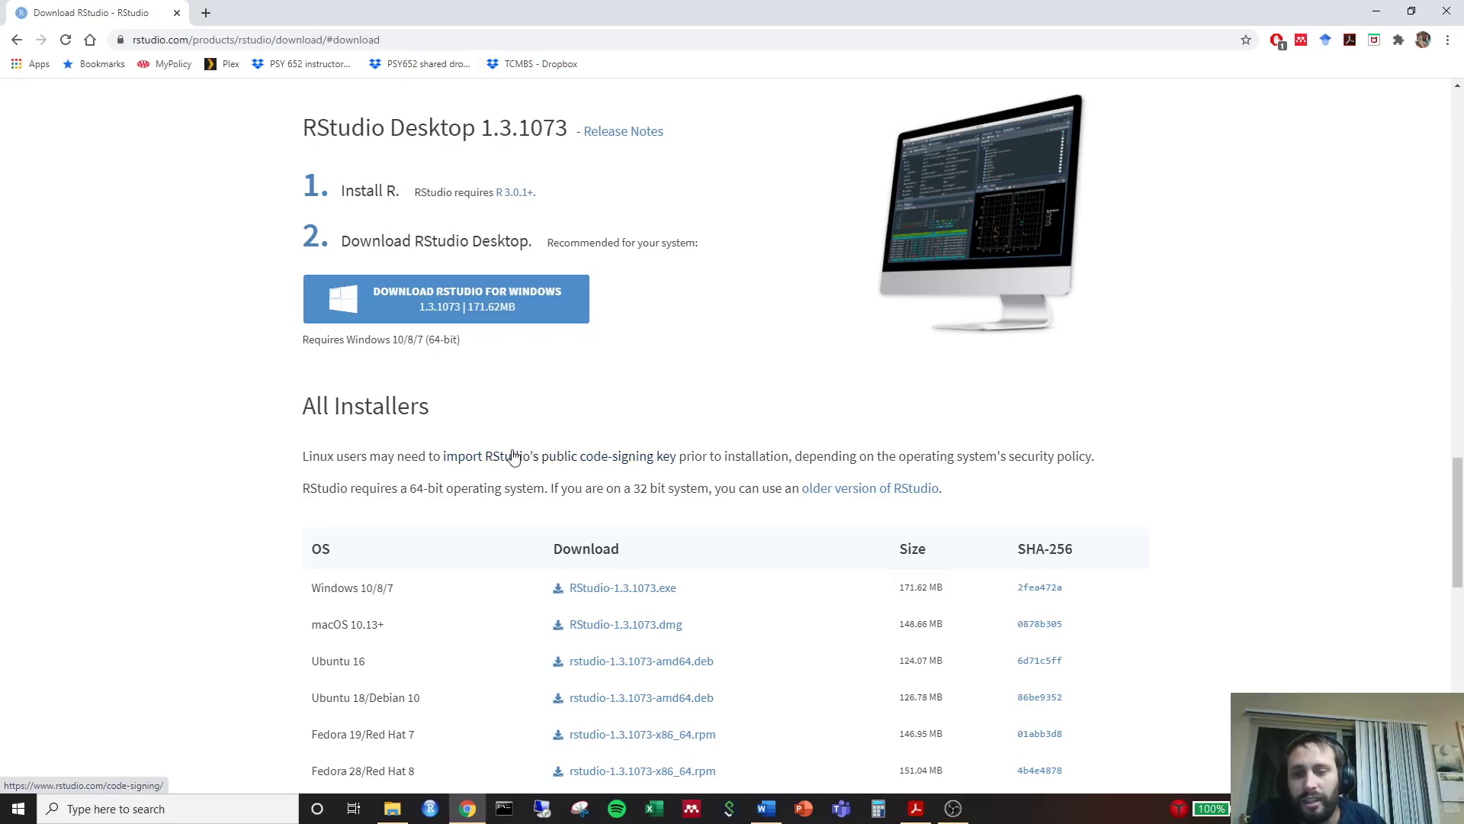
- Find the RStudio-1.3.1073.exe installer row for Windows 10/8/7
{"action": "scroll", "coordinate": [507, 457], "scroll_direction": "down", "scroll_amount": 1}
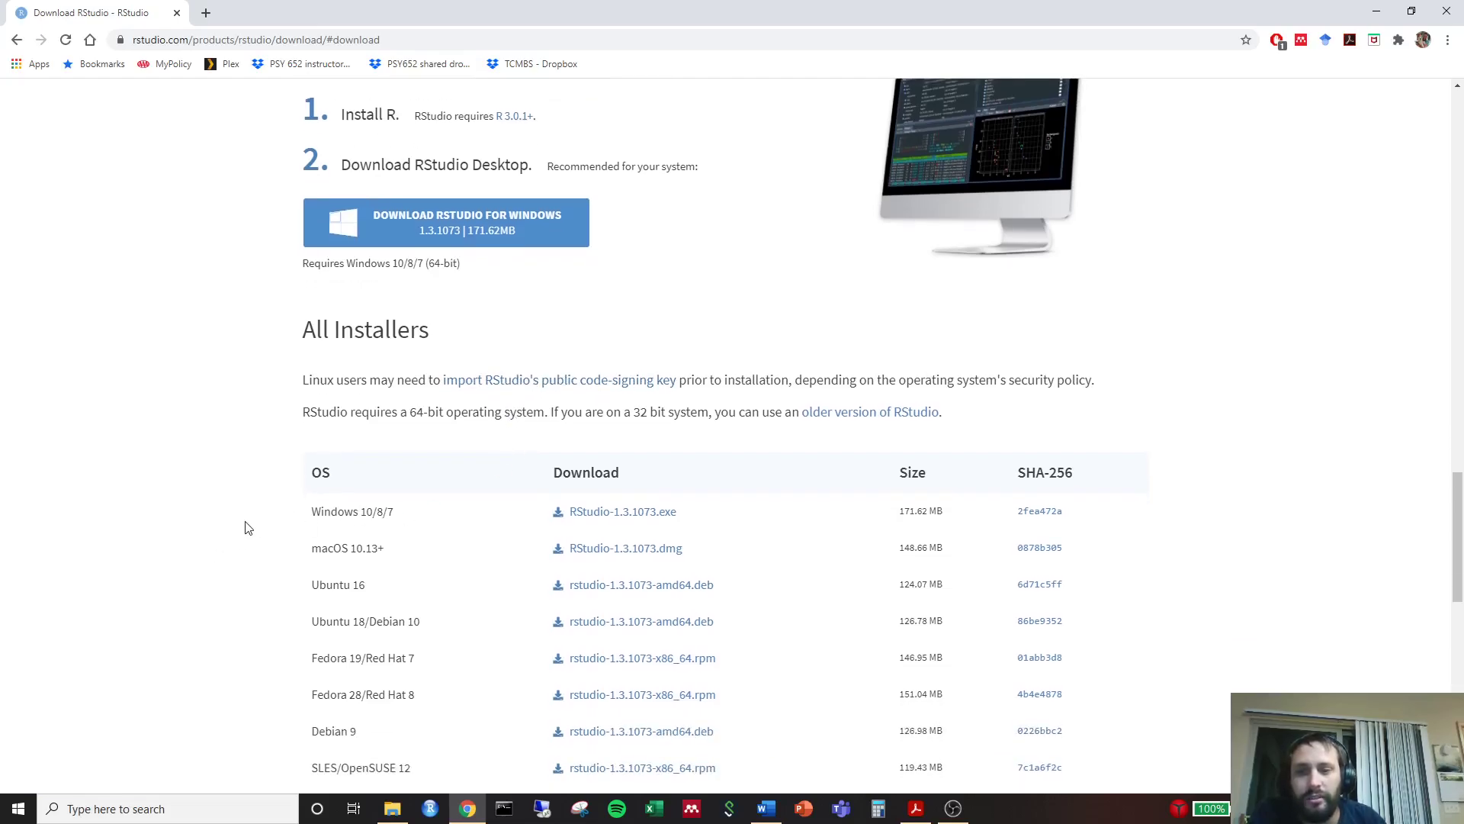
{"action": "left_click_drag", "start_coordinate": [317, 514], "coordinate": [403, 522]}
{"action": "left_click", "coordinate": [410, 523]}
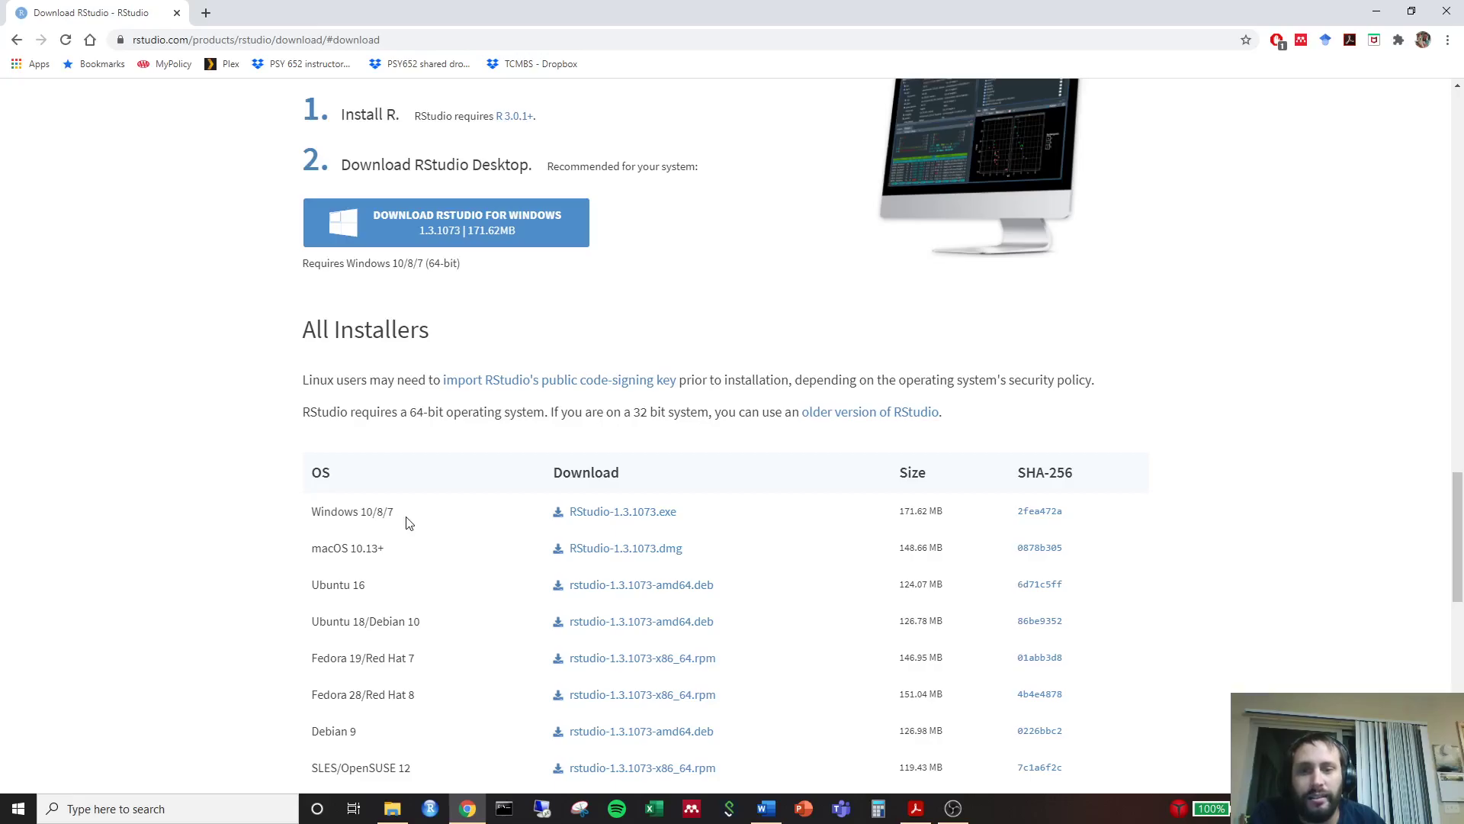
- Download RStudio-1.3.1073.exe and run it from Chrome's download shelf
{"action": "left_click", "coordinate": [623, 520]}
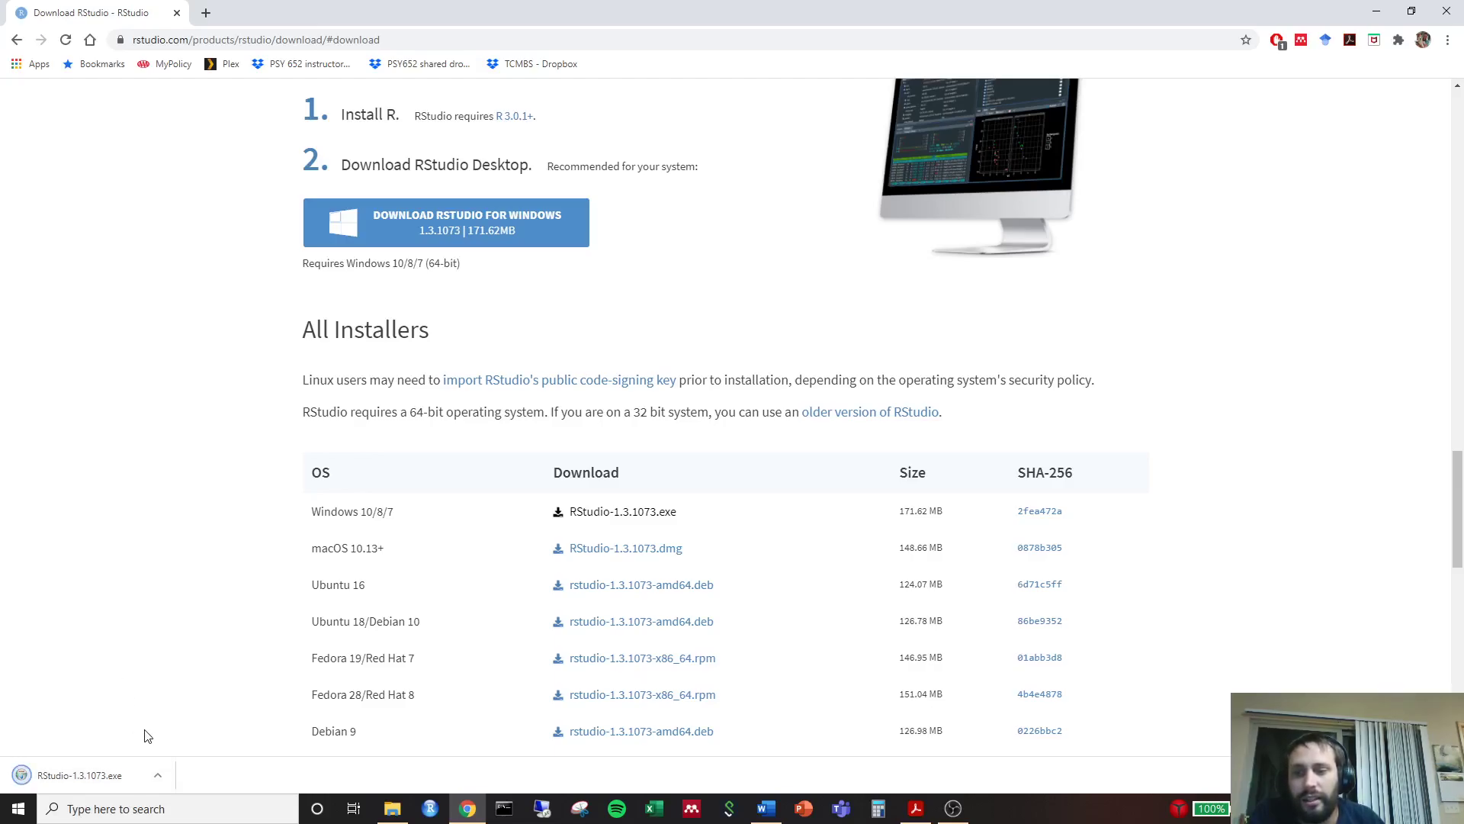
{"action": "left_click", "coordinate": [86, 775]}
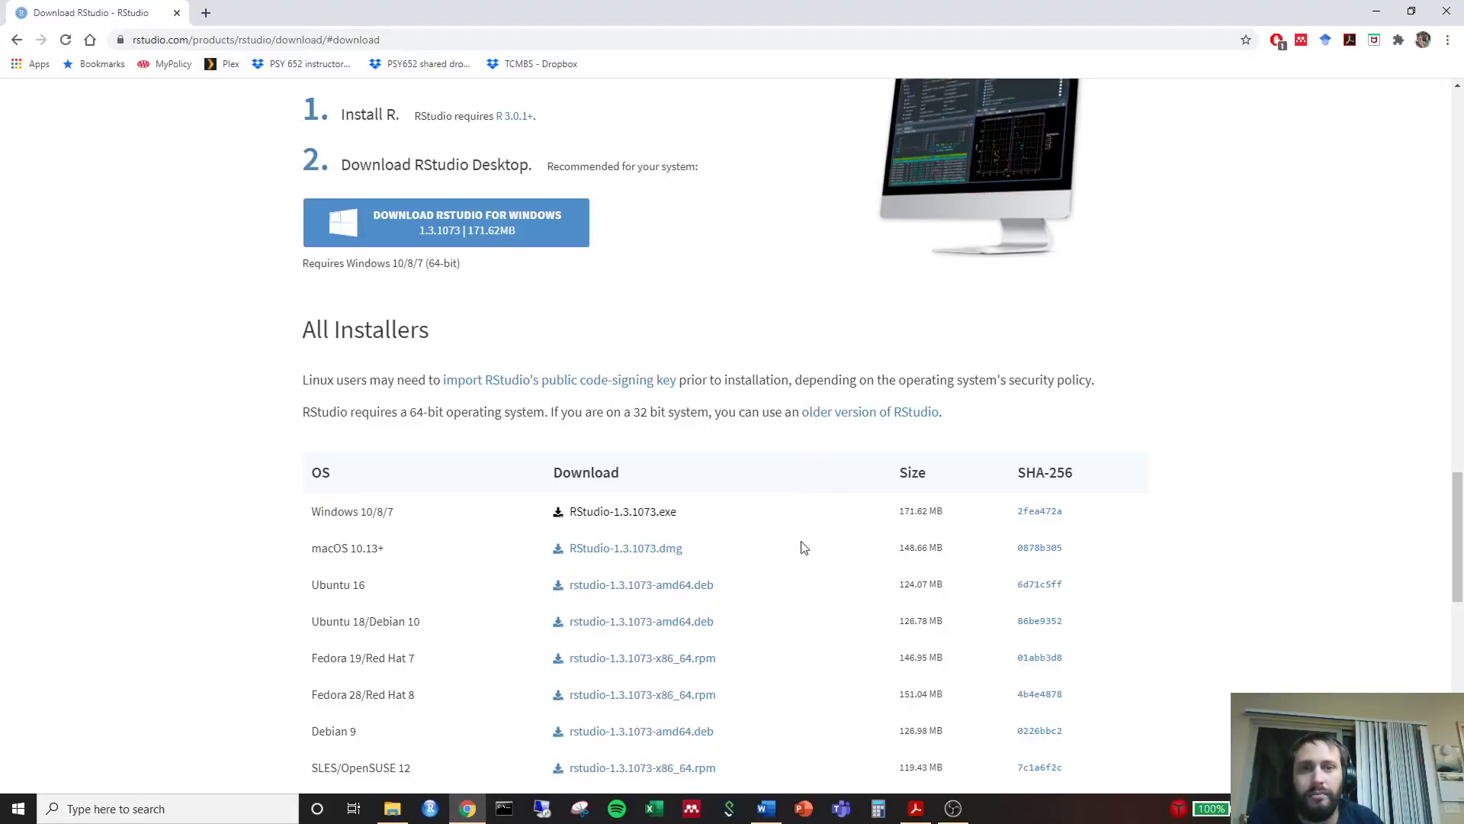
{"action": "scroll", "coordinate": [791, 515], "scroll_direction": "up", "scroll_amount": 1}
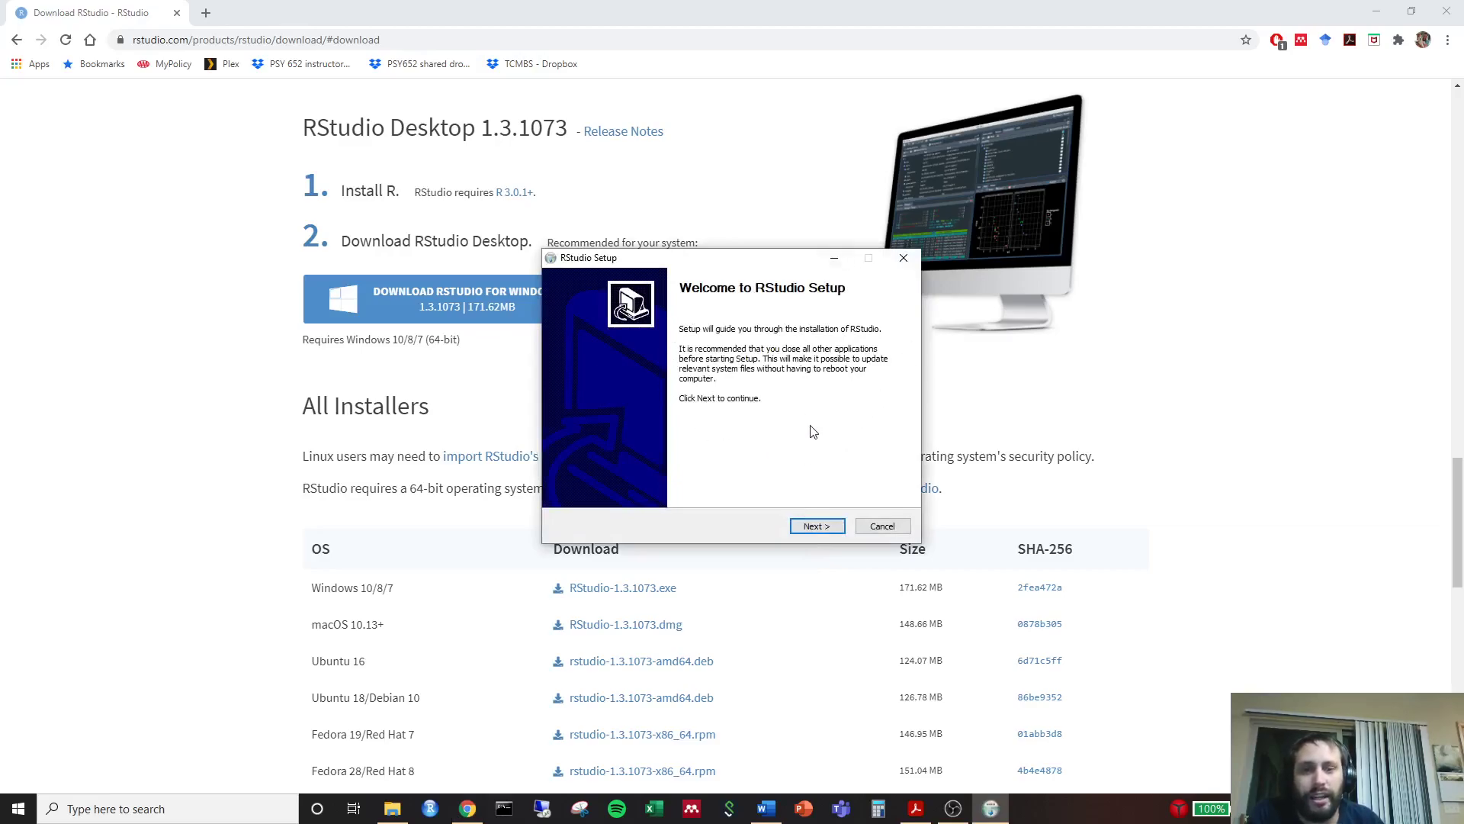
- Accept the C:\Program Files\RStudio folder and default Start Menu folder, then start installing
{"action": "left_click", "coordinate": [817, 526]}
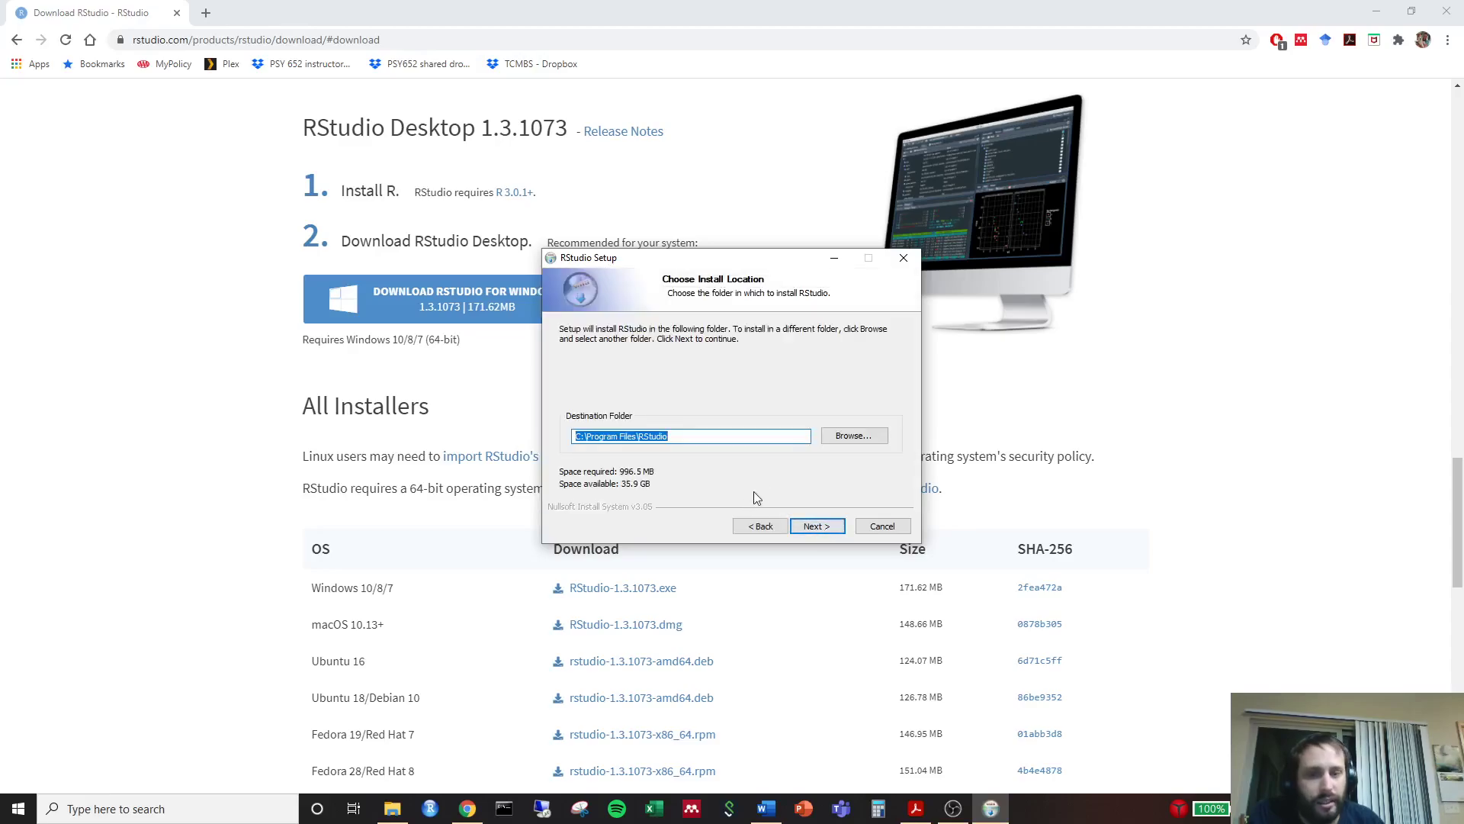
{"action": "left_click", "coordinate": [829, 530]}
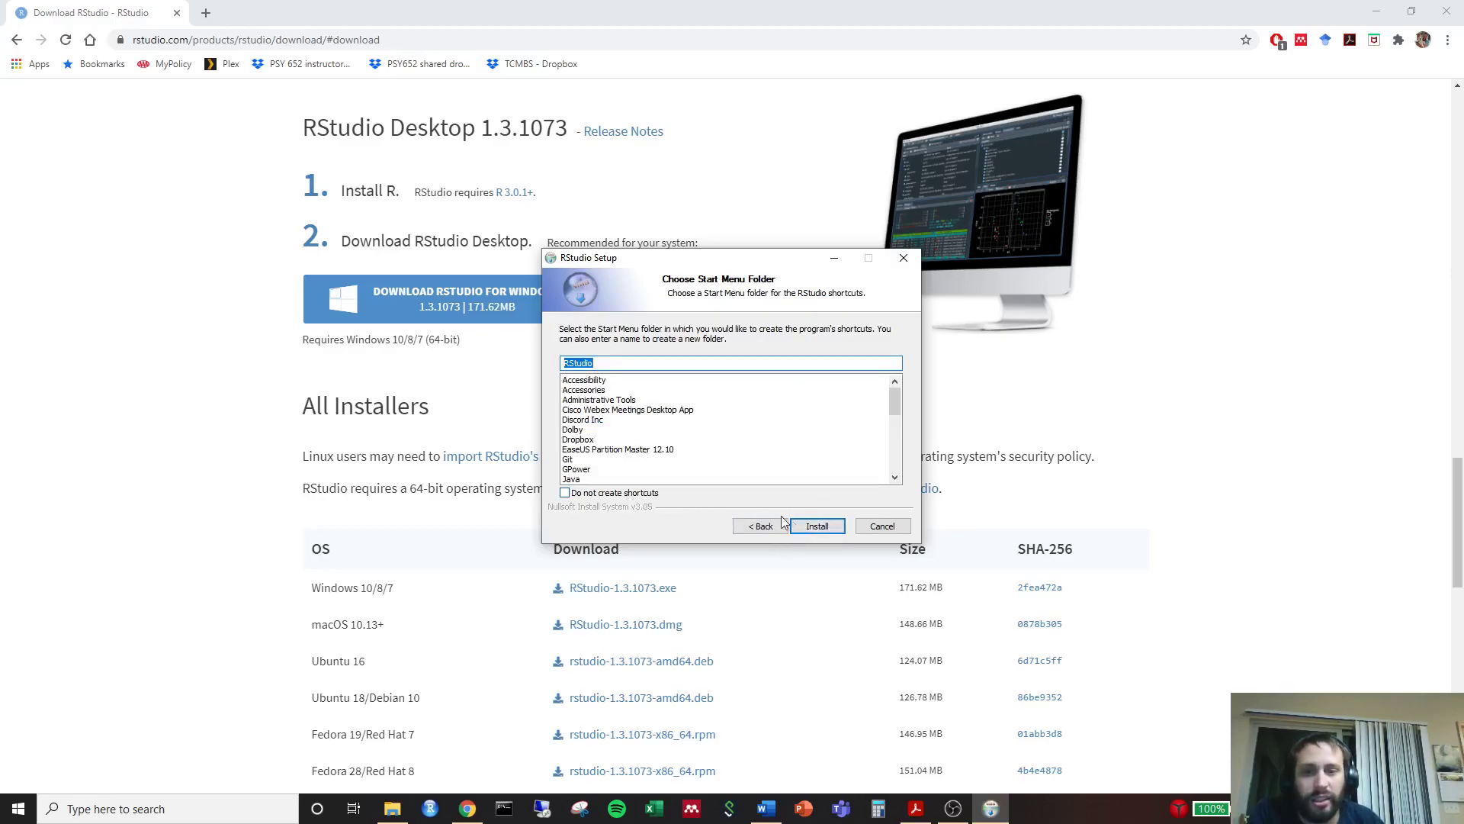
{"action": "left_click", "coordinate": [833, 534]}
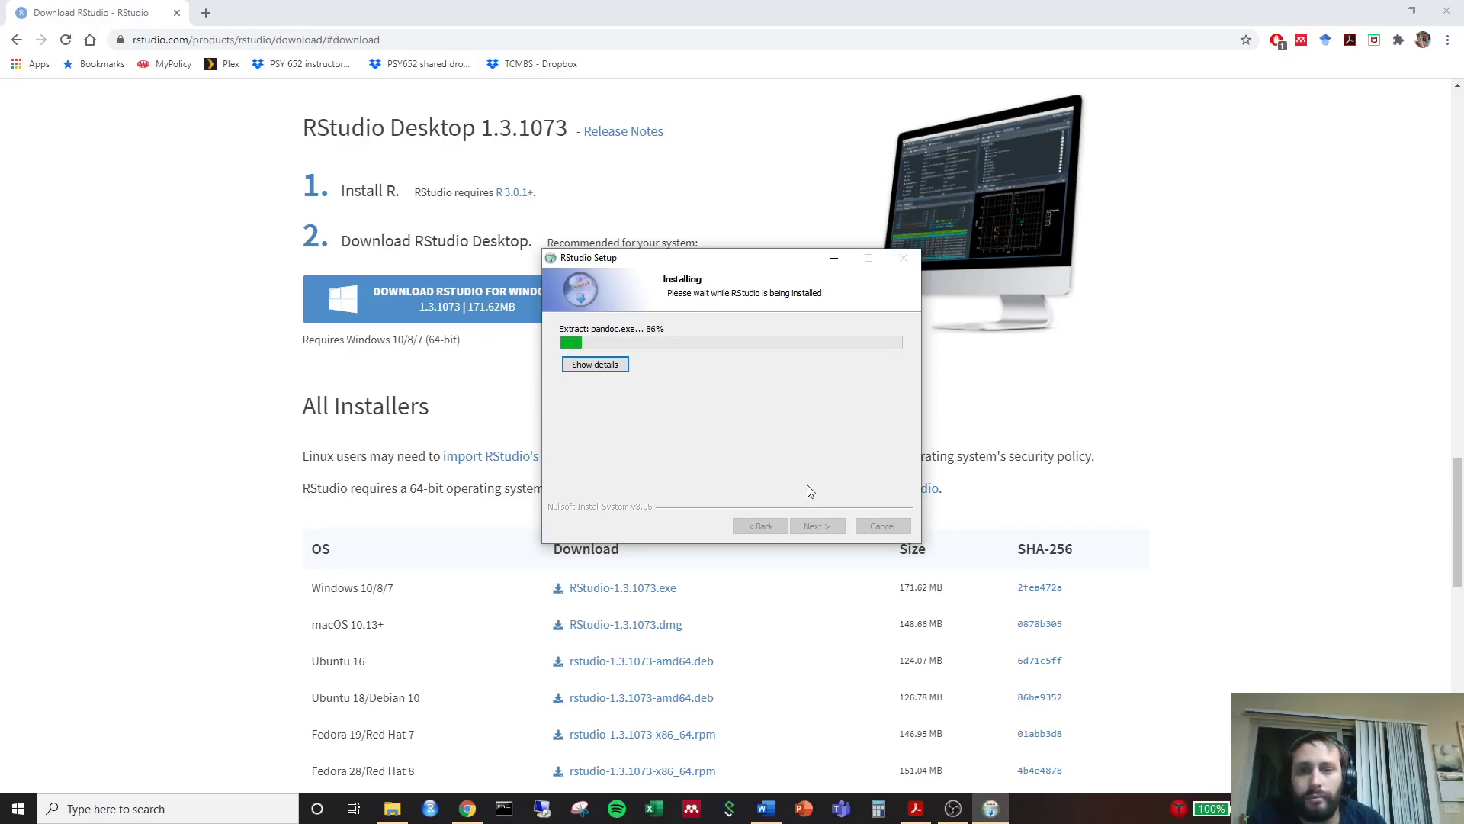
- Wait for the RStudio installation to complete, then finish and close the setup wizard
{"action": "left_click_drag", "start_coordinate": [774, 273], "coordinate": [755, 278]}
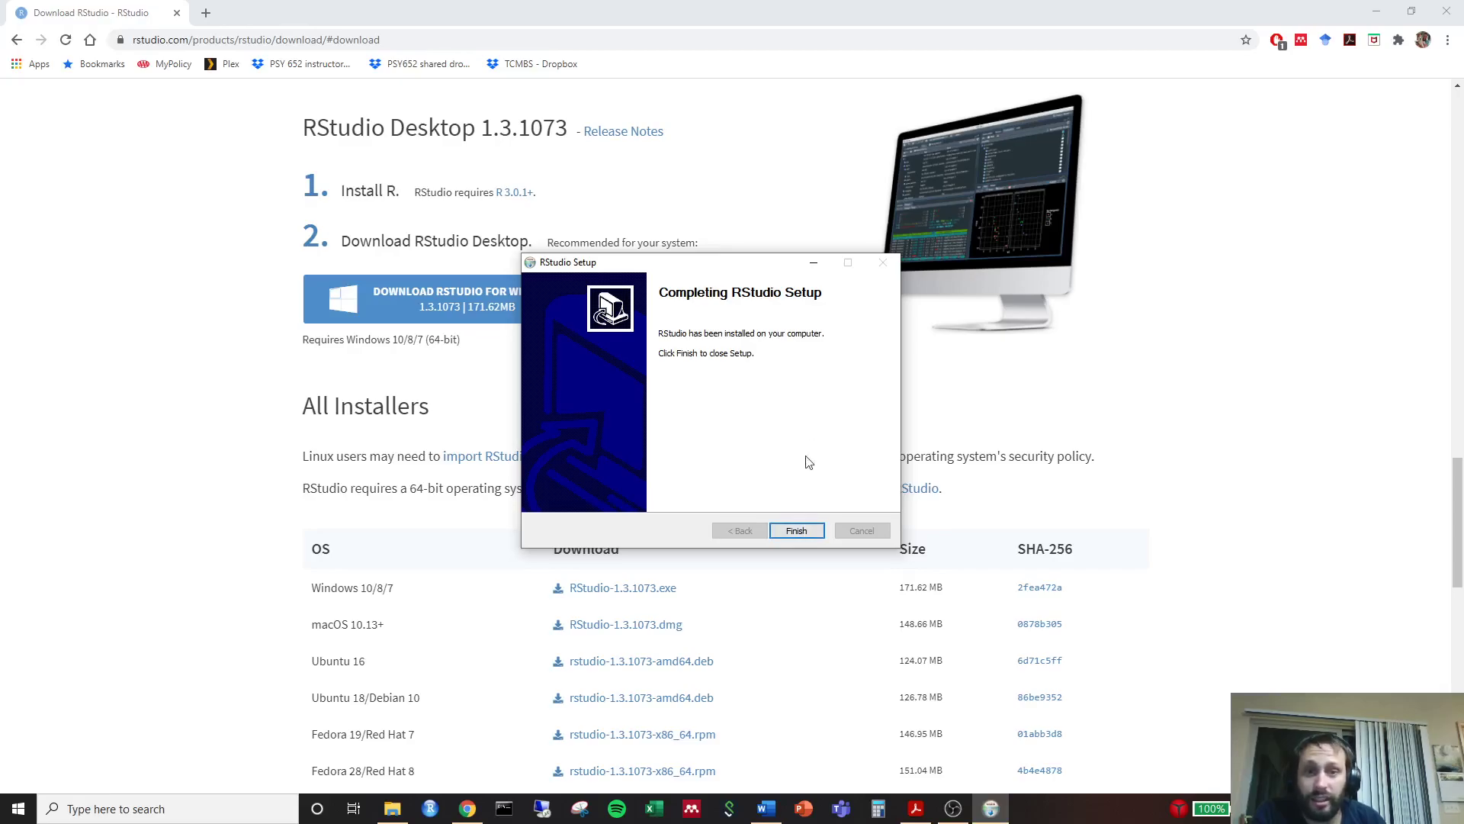
{"action": "left_click", "coordinate": [807, 530]}
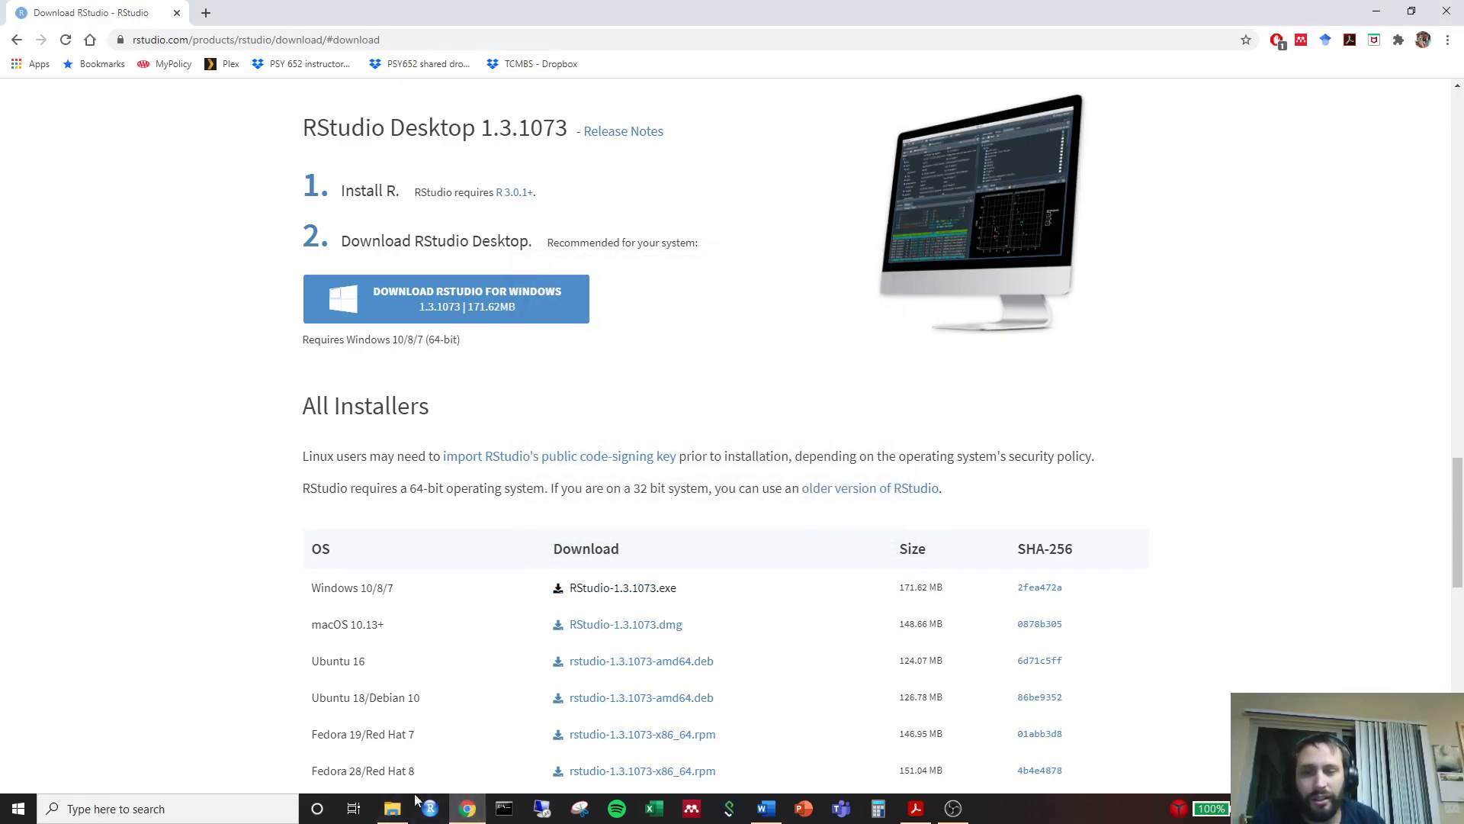
- Minimize Chrome and start RStudio from the RStudio folder in the Start menu
{"action": "left_click", "coordinate": [1376, 11]}
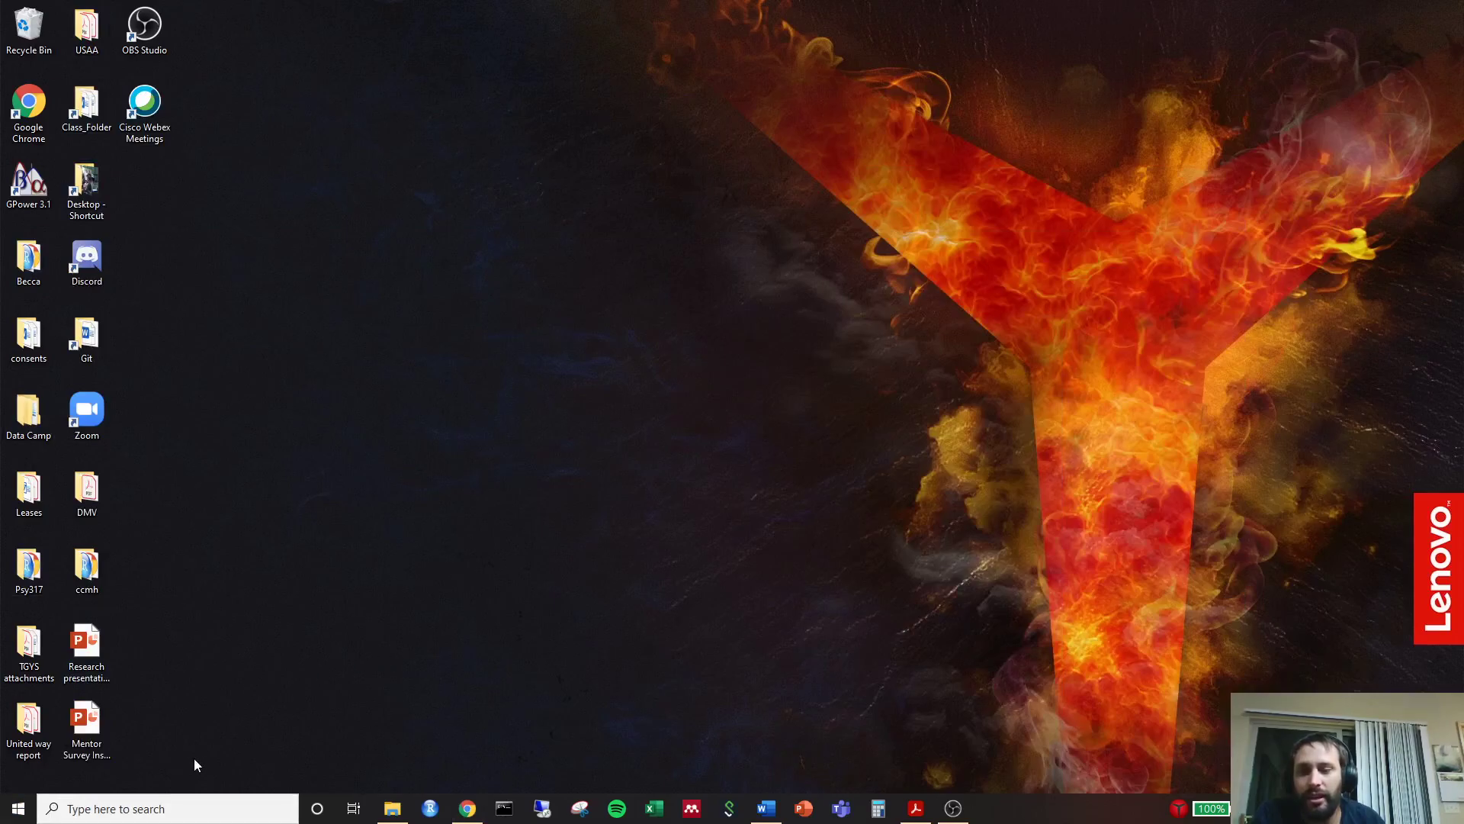
{"action": "left_click", "coordinate": [18, 808]}
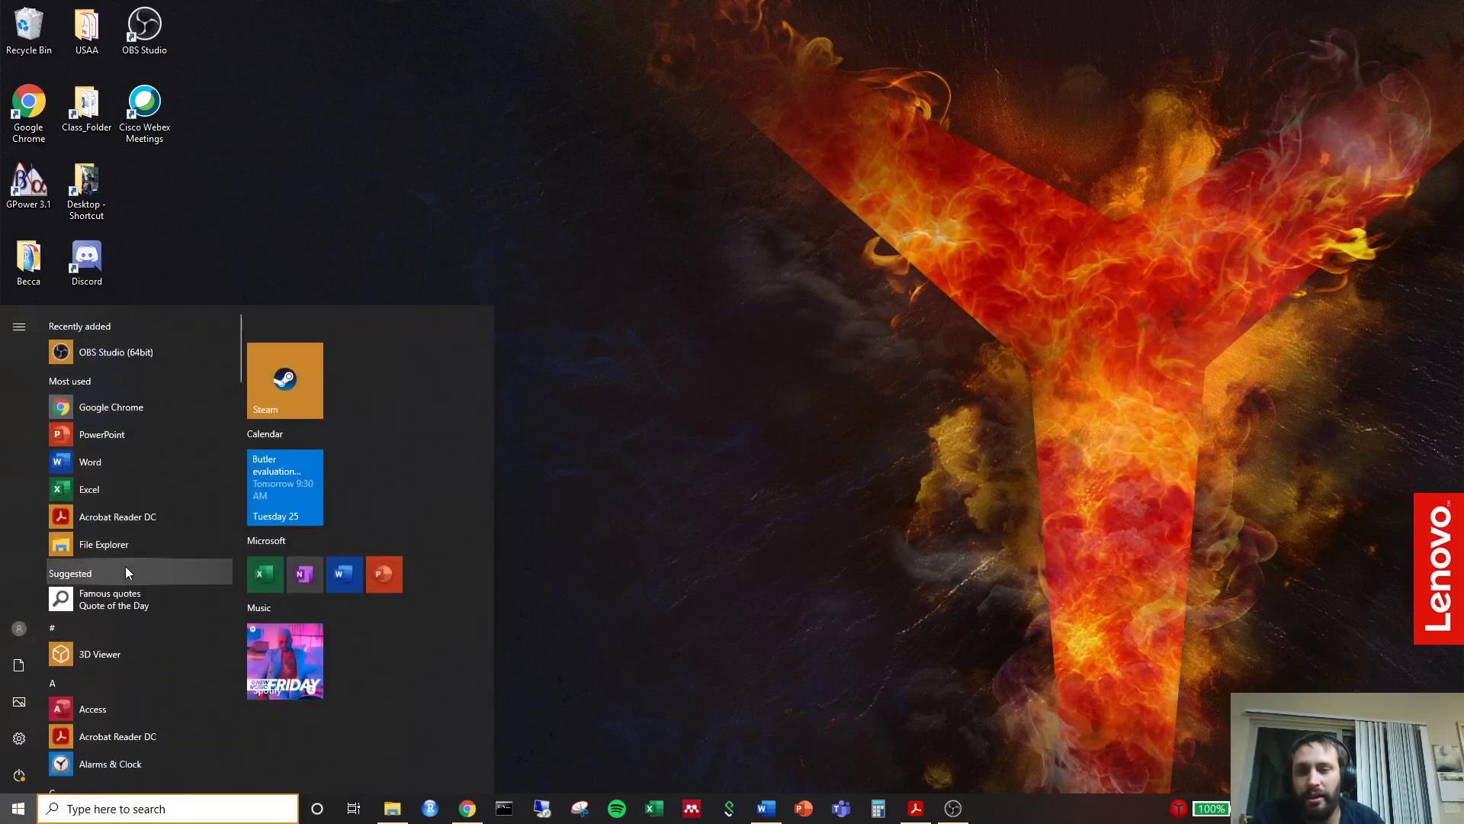
{"action": "scroll", "coordinate": [122, 562], "scroll_direction": "down", "scroll_amount": 15}
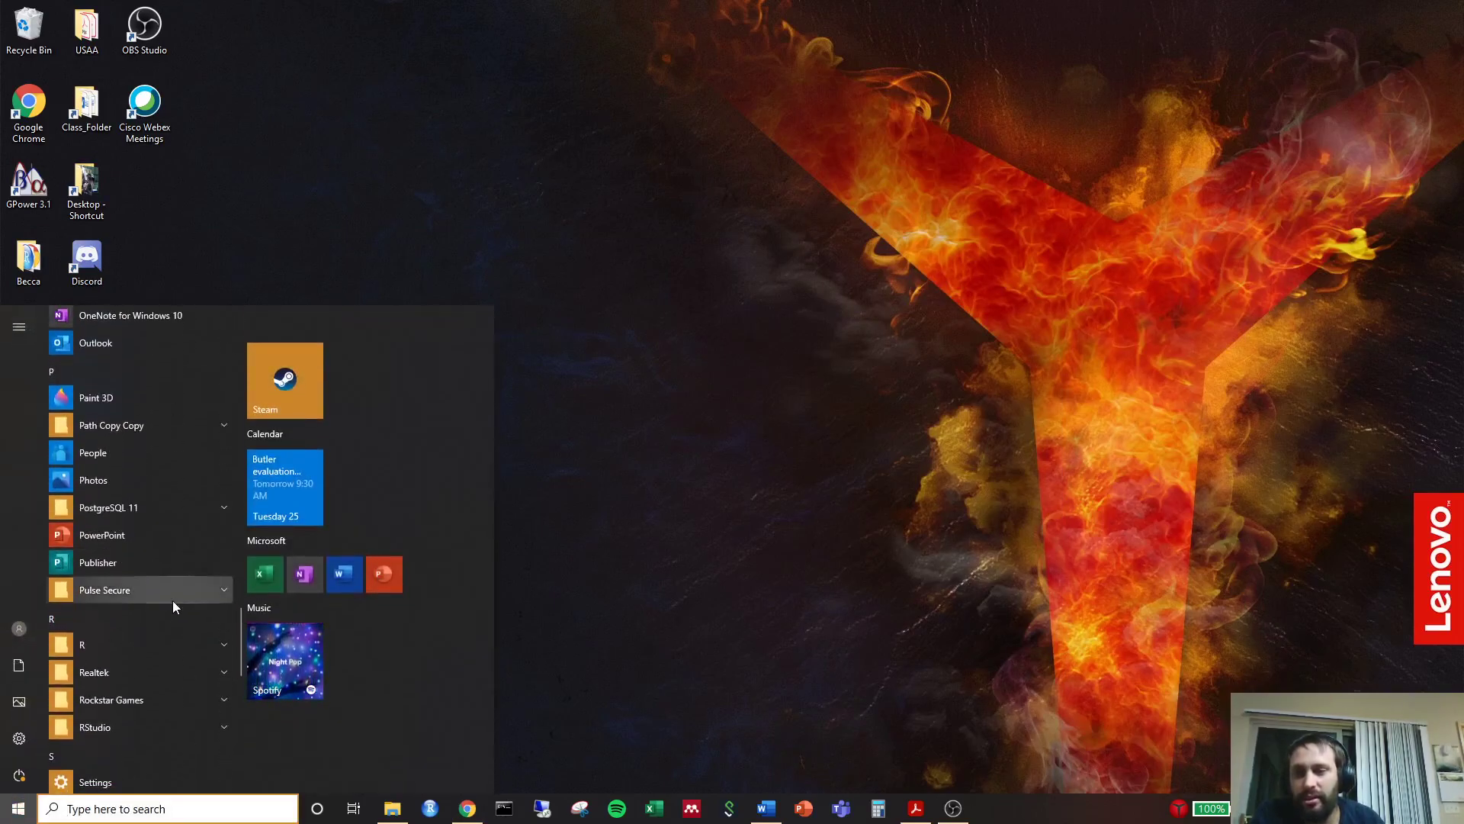
{"action": "scroll", "coordinate": [140, 461], "scroll_direction": "down", "scroll_amount": 2}
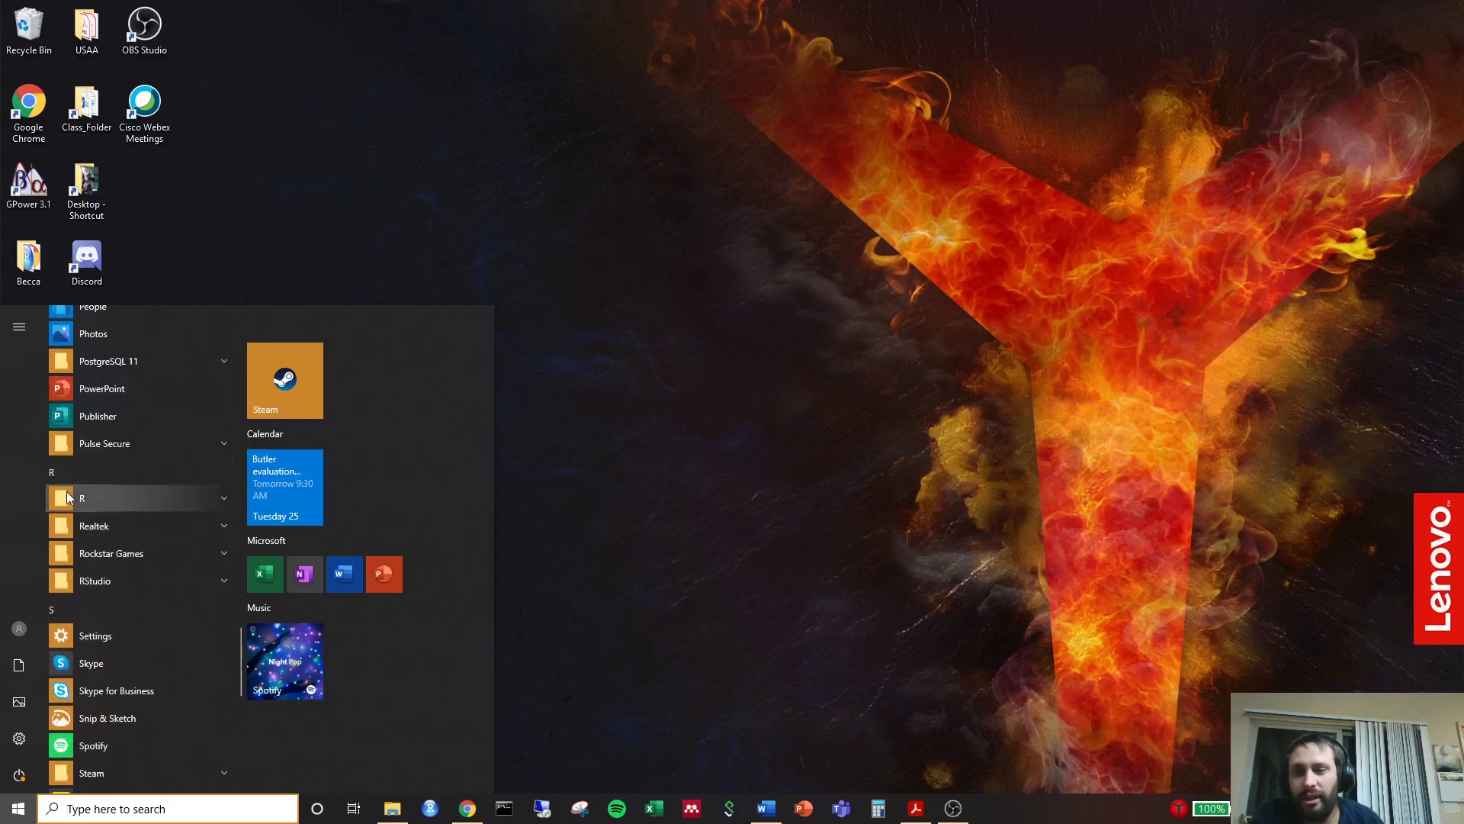
{"action": "scroll", "coordinate": [127, 523], "scroll_direction": "down", "scroll_amount": 2}
{"action": "left_click", "coordinate": [122, 504]}
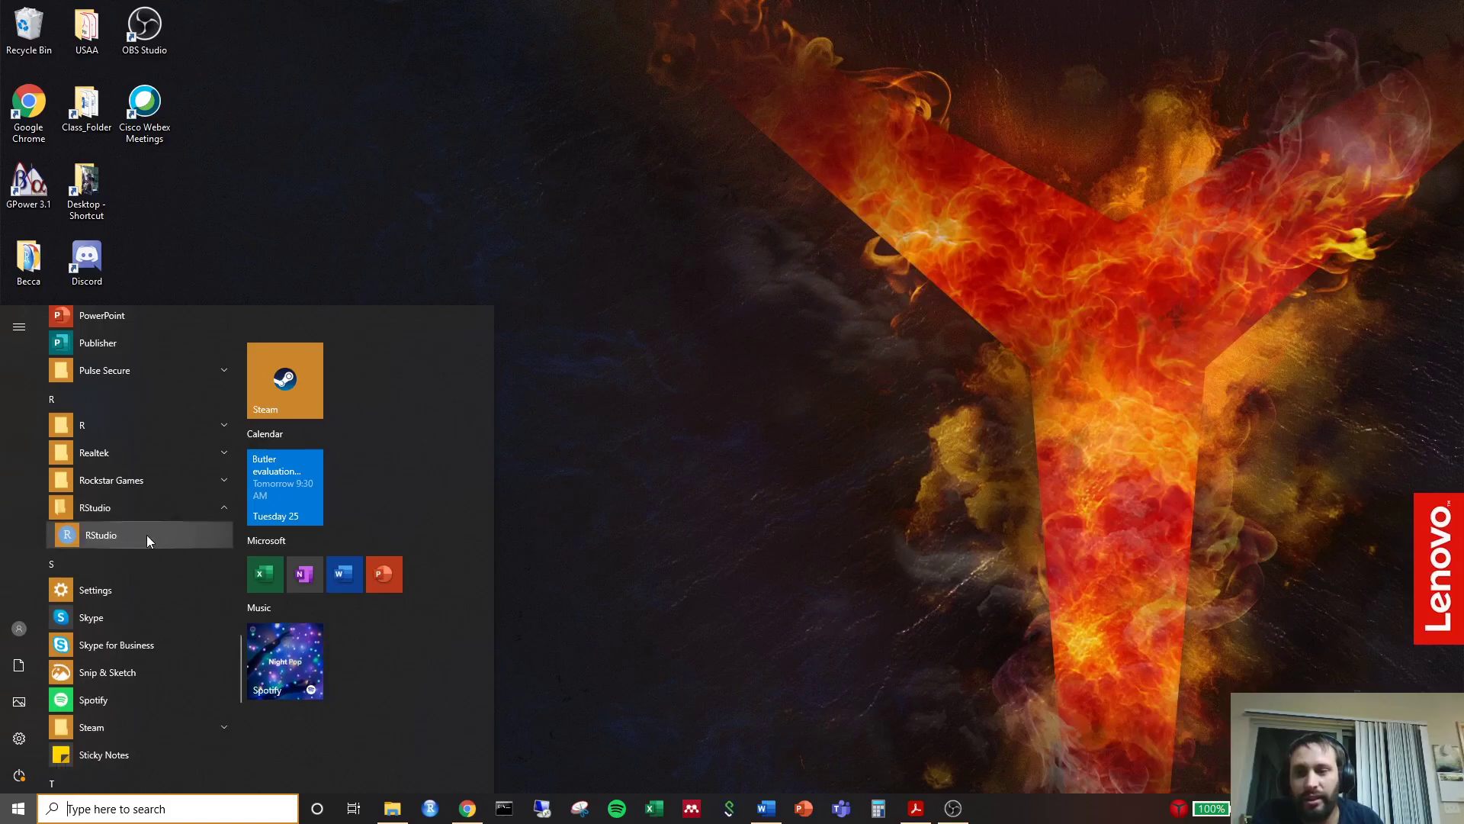
{"action": "left_click", "coordinate": [148, 540]}
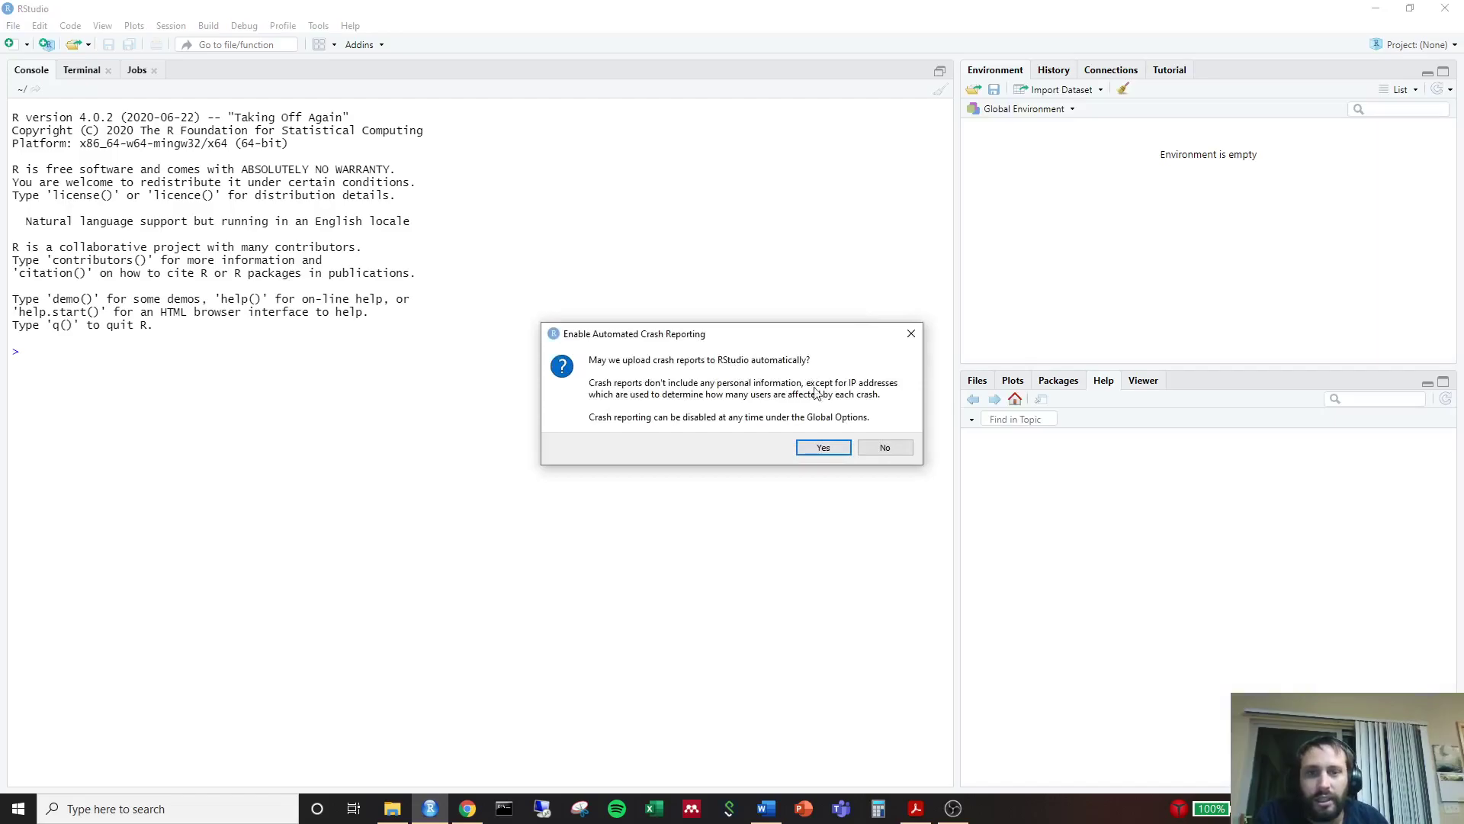
- Allow automatic crash reporting and highlight the R version banner in the console
{"action": "left_click", "coordinate": [824, 448]}
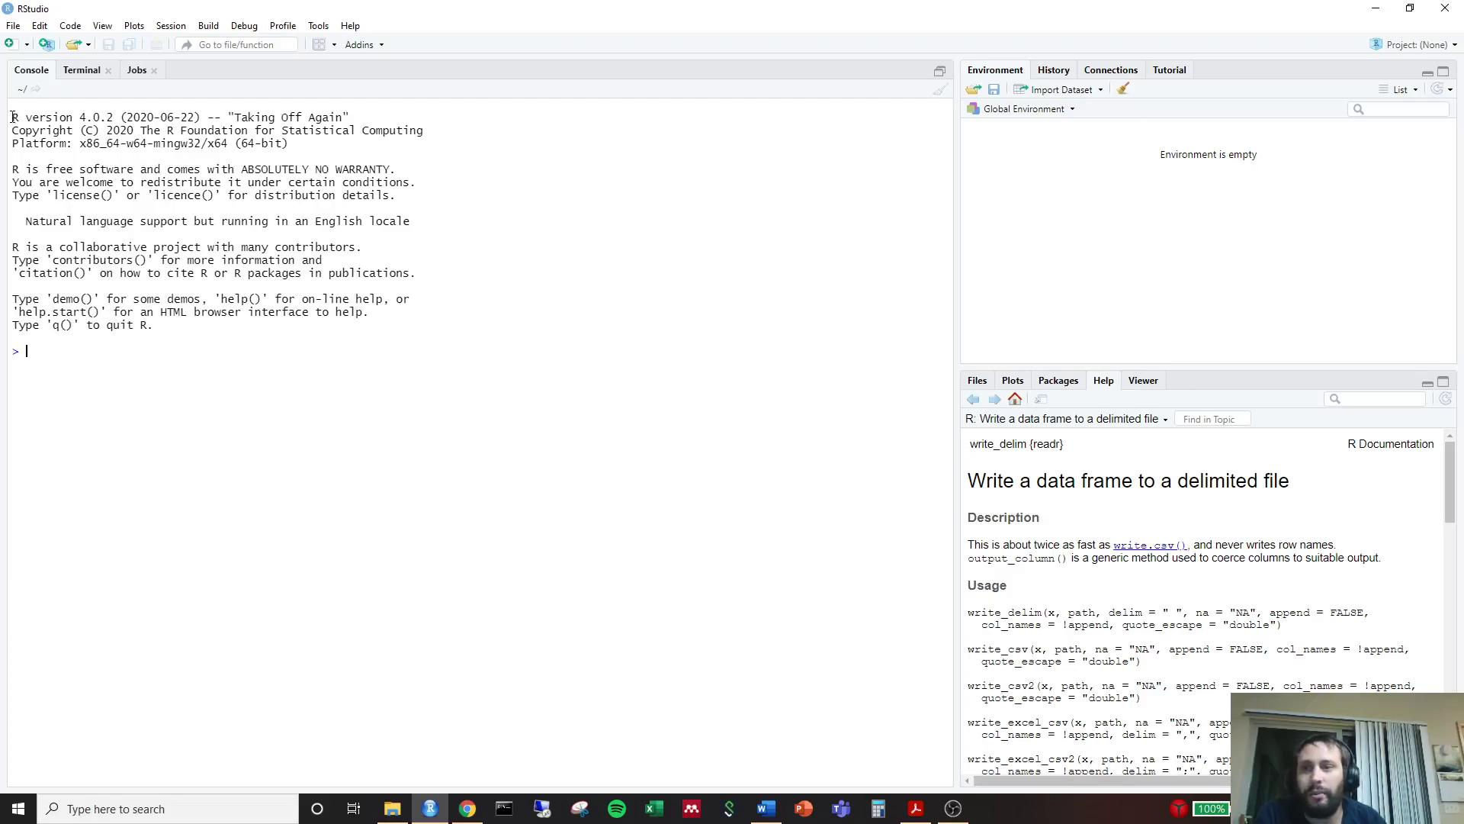
{"action": "left_click_drag", "start_coordinate": [13, 116], "coordinate": [237, 120]}
{"action": "left_click", "coordinate": [237, 120]}
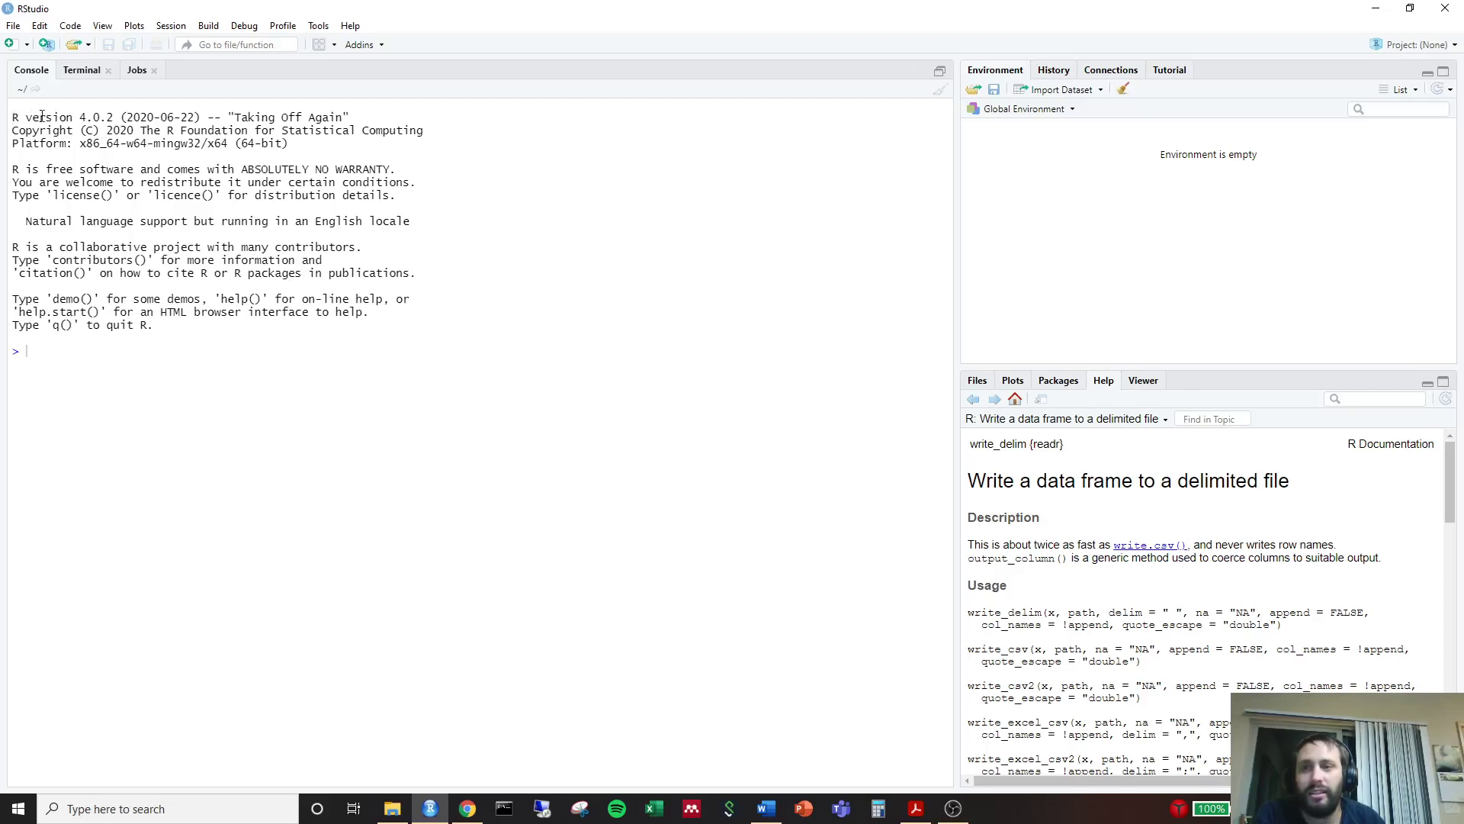
- Confirm the banner reads R 4.0.2 'Taking Off Again', then close RStudio
{"action": "left_click_drag", "start_coordinate": [86, 117], "coordinate": [121, 116]}
{"action": "left_click", "coordinate": [123, 116]}
{"action": "left_click", "coordinate": [193, 117]}
{"action": "left_click_drag", "start_coordinate": [225, 117], "coordinate": [350, 117]}
{"action": "left_click", "coordinate": [361, 122]}
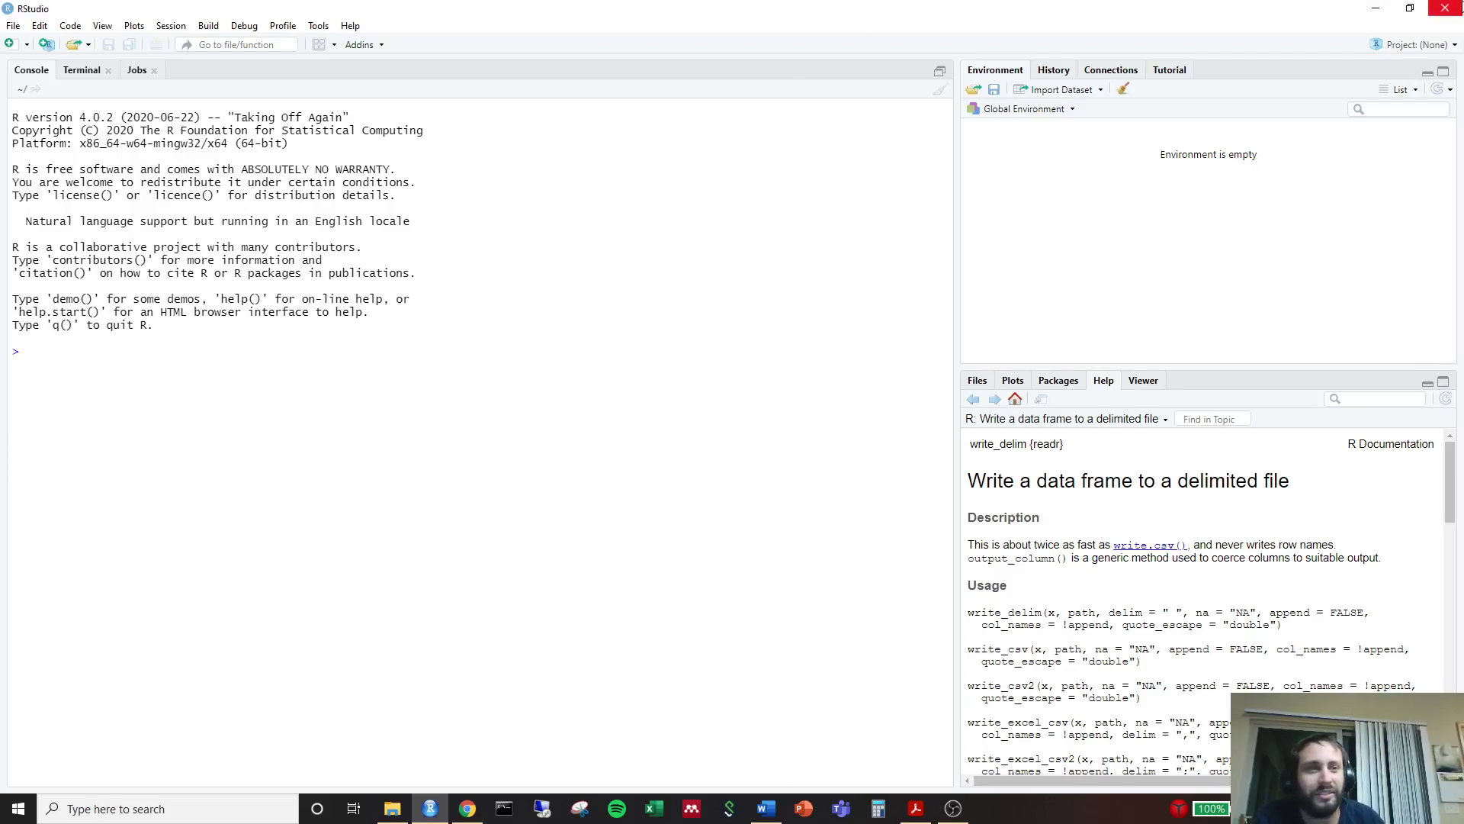
{"action": "left_click", "coordinate": [1447, 9]}
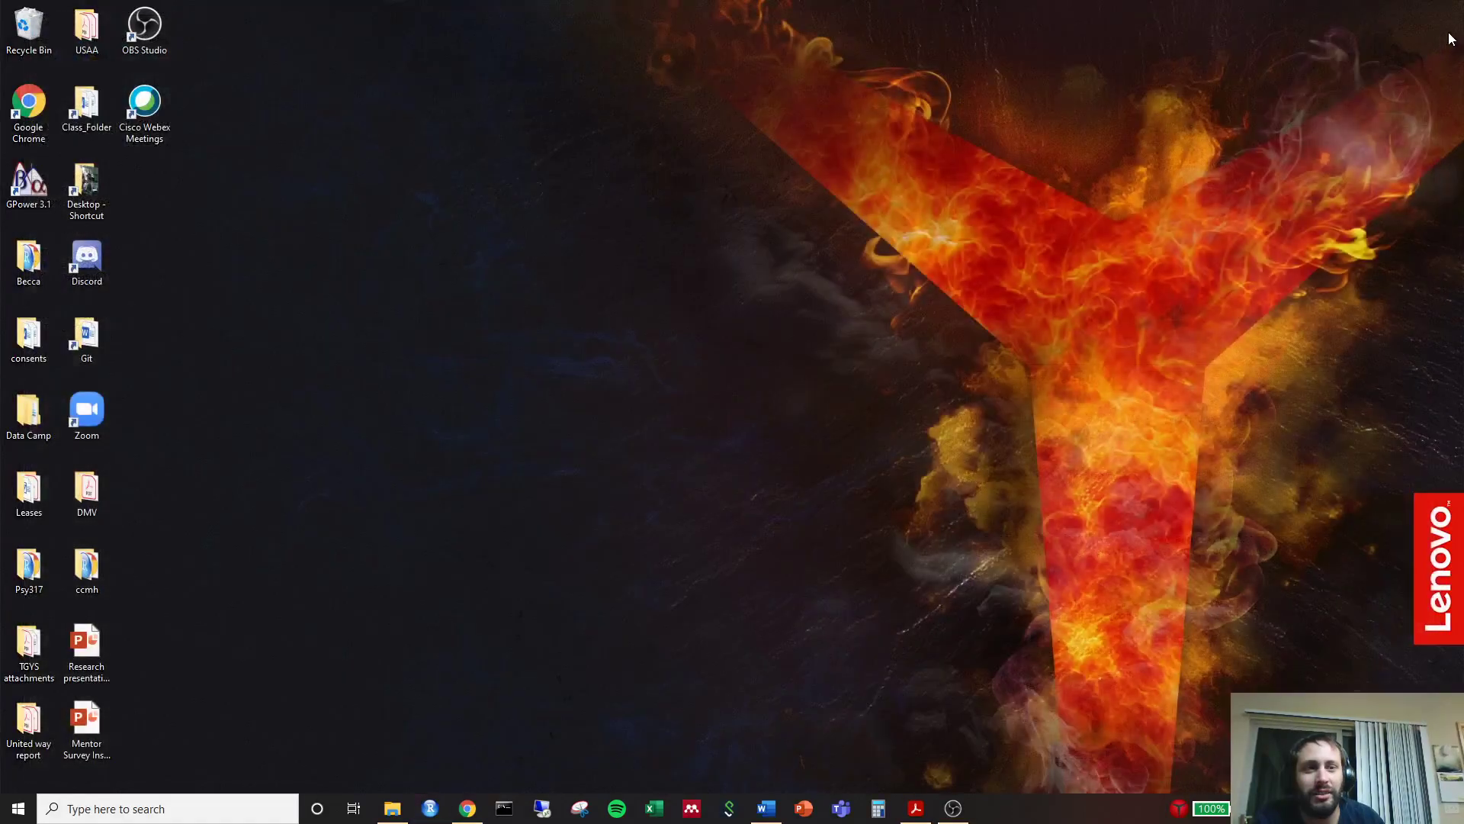
{"action": "left_click", "coordinate": [954, 809]}
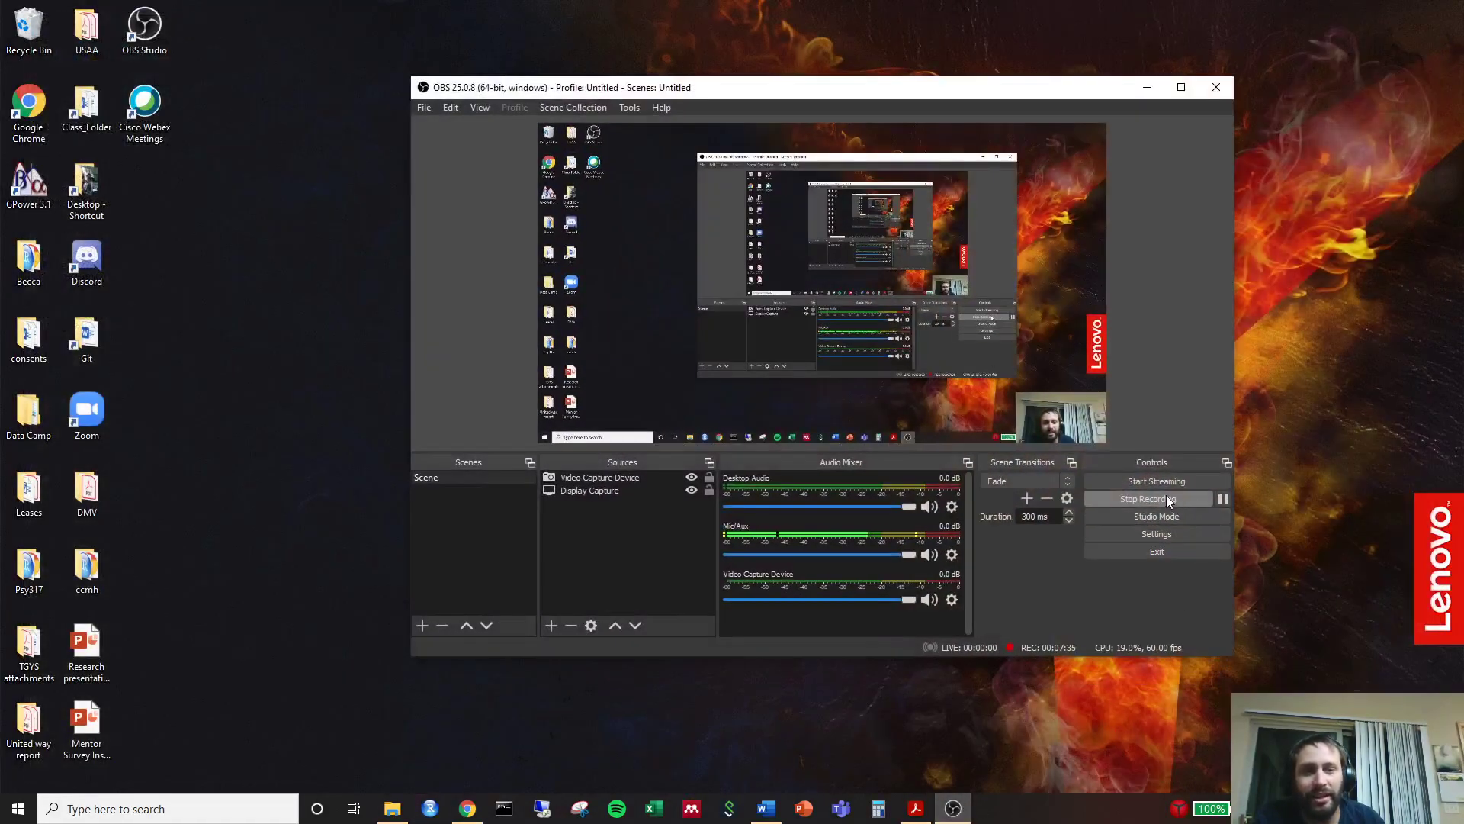